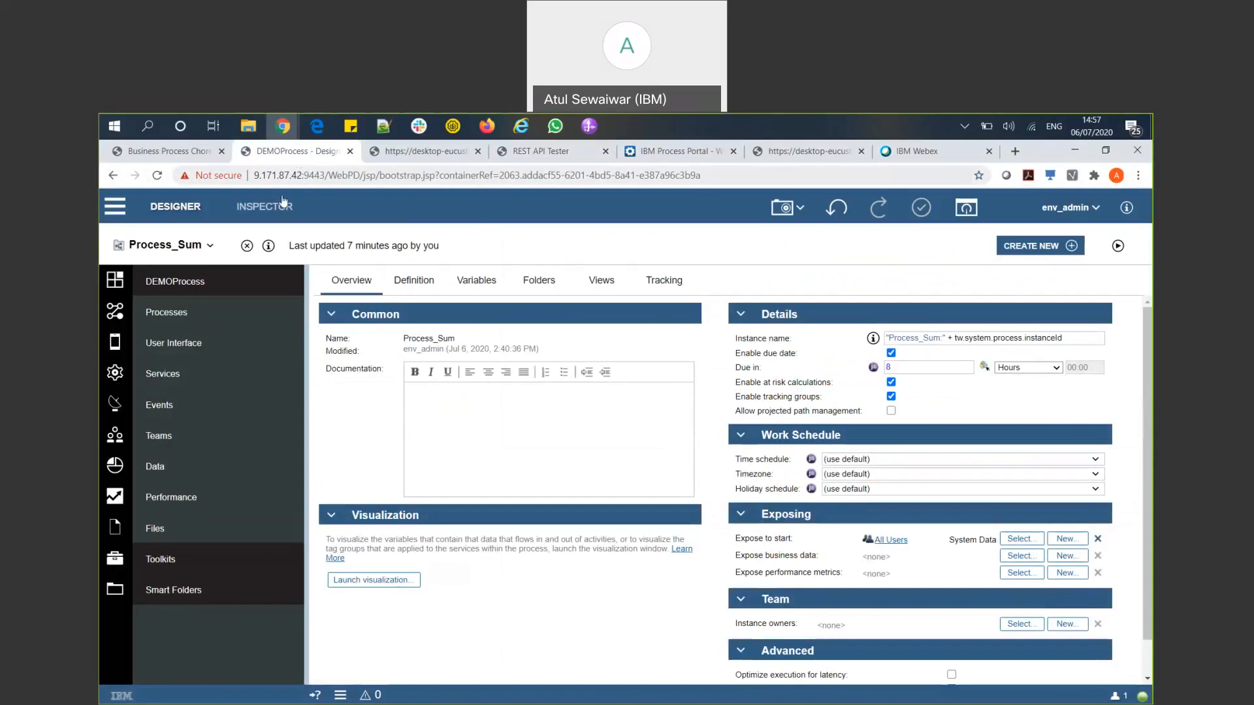
Examine the Overview settings of Process_Sum in DEMOProcess, especially the team in Expose to start
{"action": "left_click", "coordinate": [196, 319]}
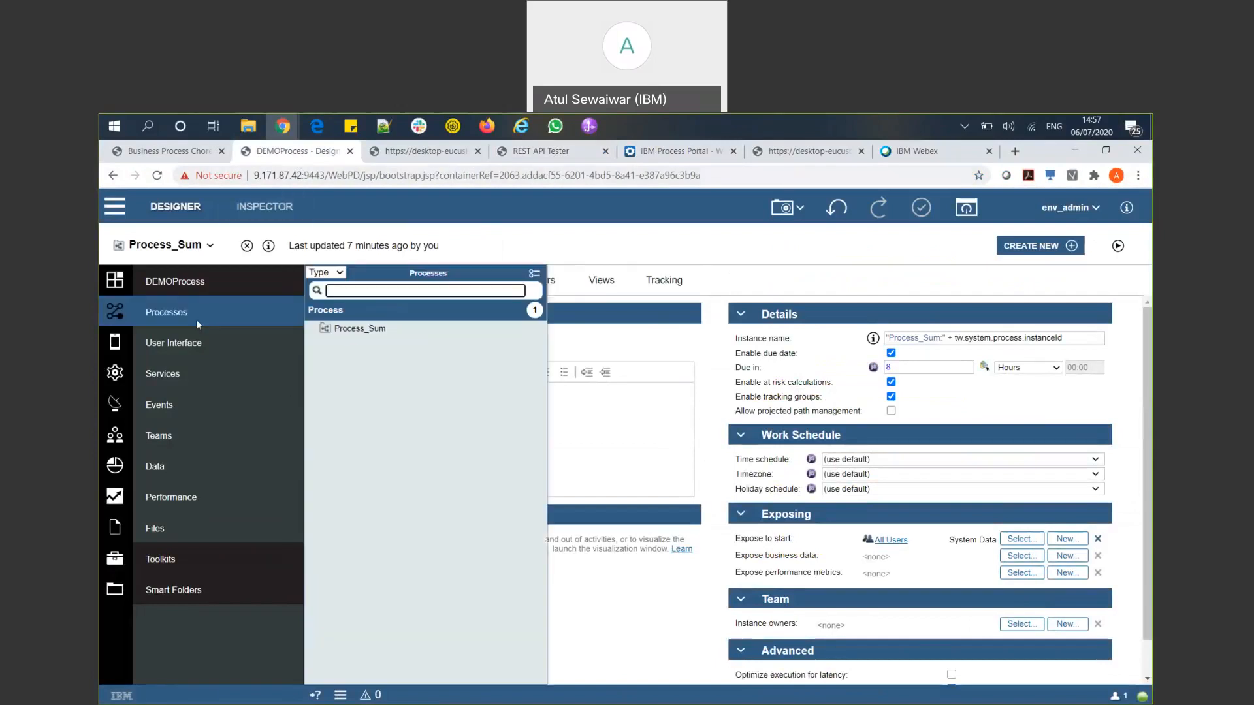
{"action": "left_click", "coordinate": [675, 153]}
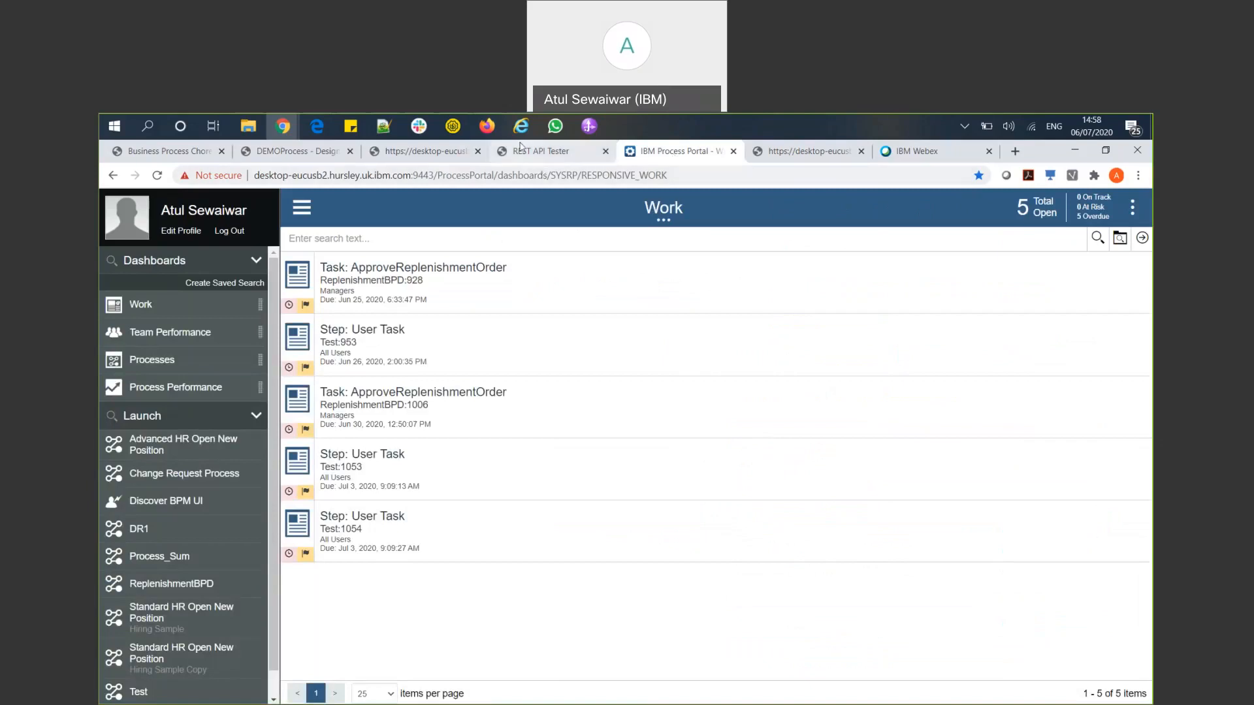
{"action": "left_click", "coordinate": [315, 157]}
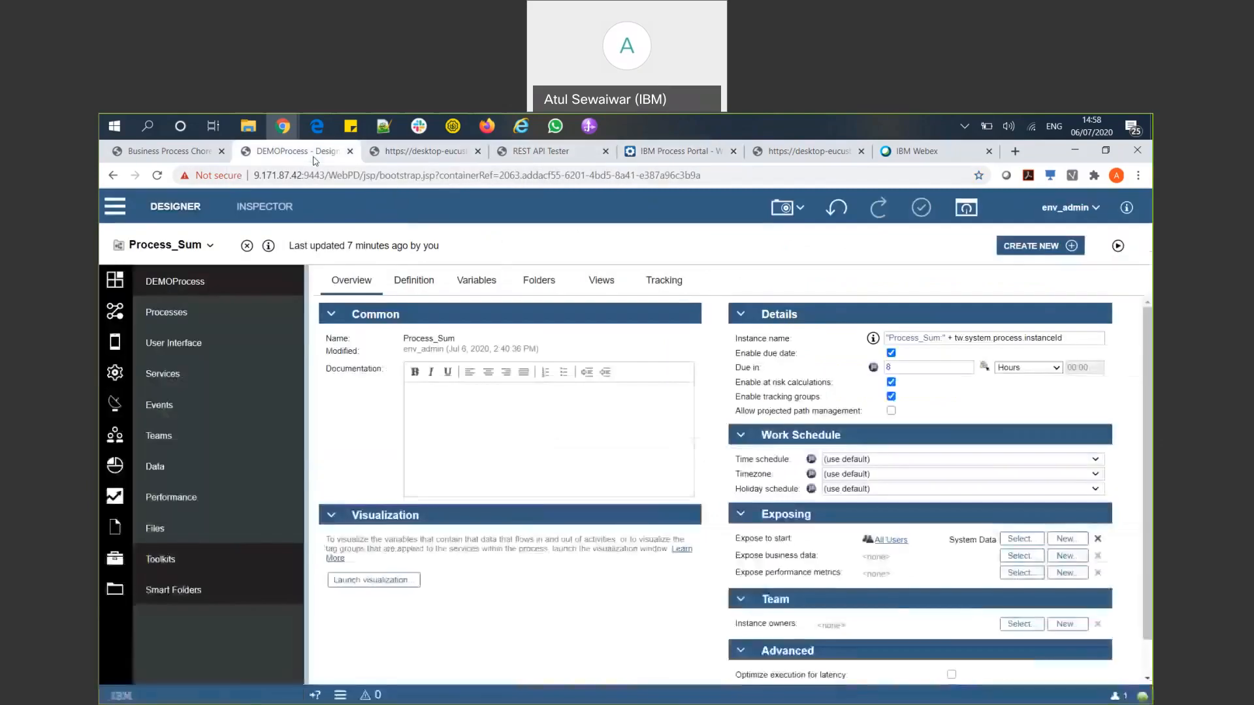
{"action": "left_click", "coordinate": [237, 311]}
{"action": "left_click", "coordinate": [342, 283]}
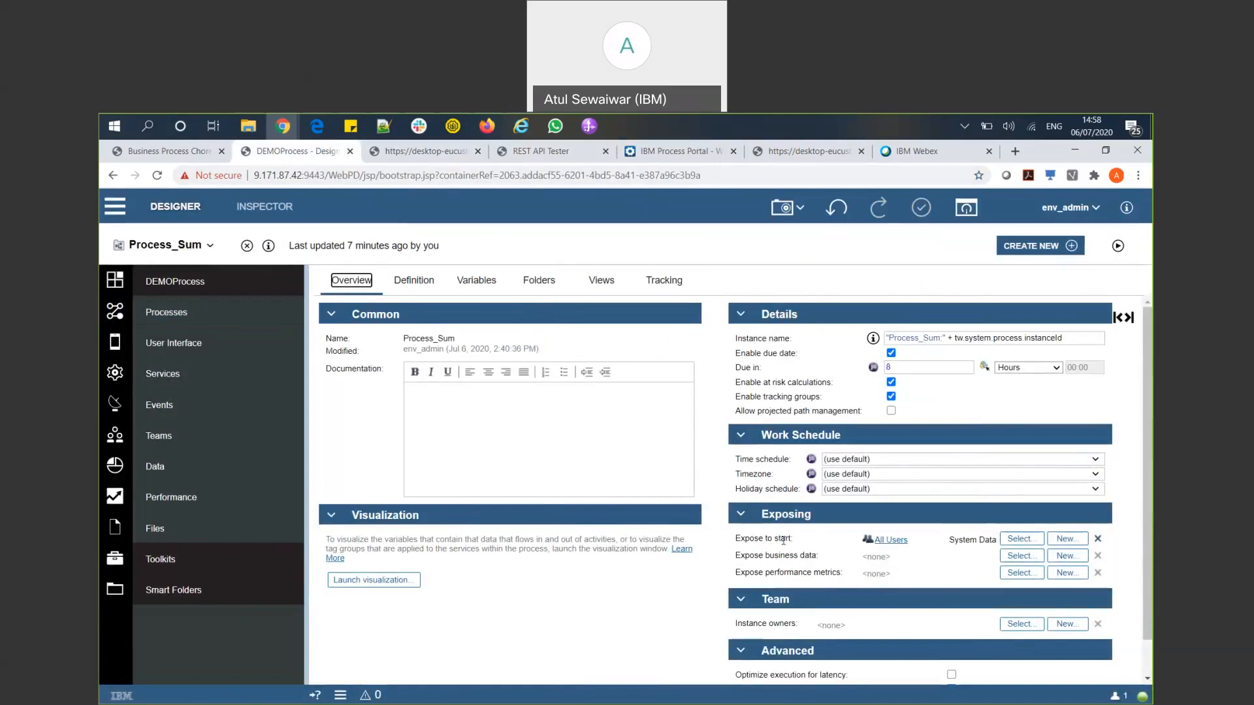
{"action": "left_click", "coordinate": [1006, 539]}
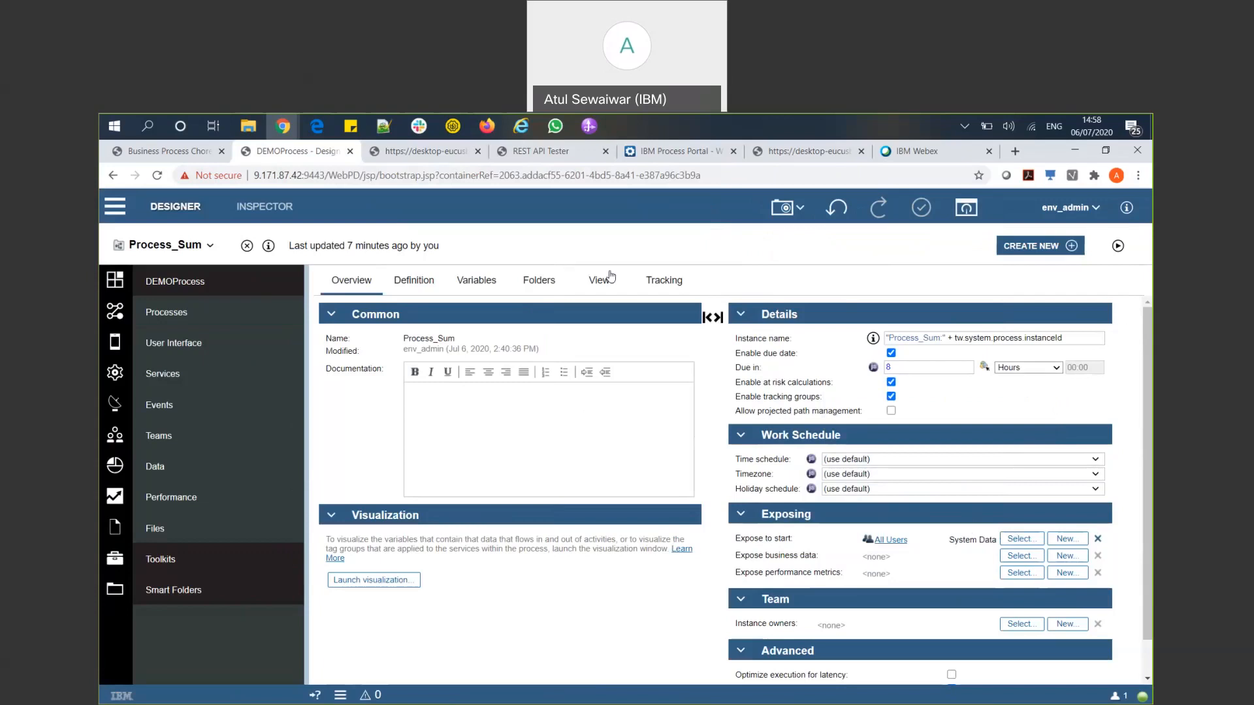
Switch to Process Portal, launch a new Process_Sum instance and claim its User Task
{"action": "left_click", "coordinate": [671, 158]}
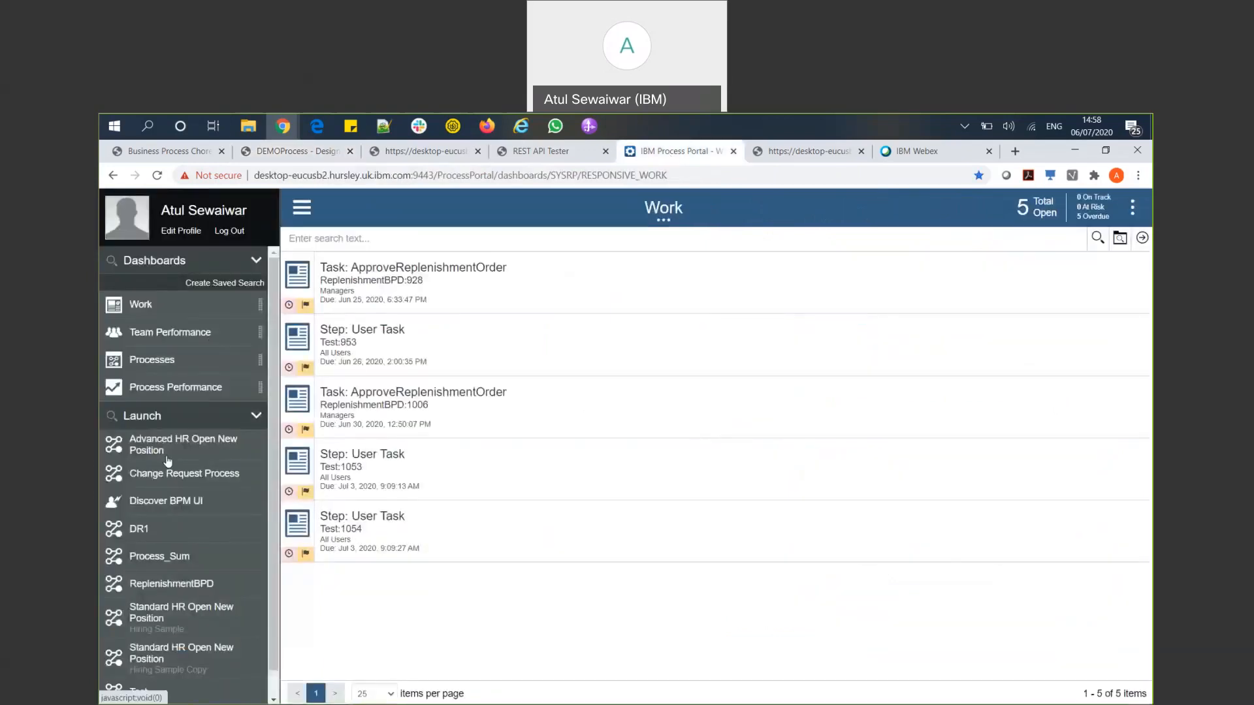
{"action": "left_click", "coordinate": [156, 564]}
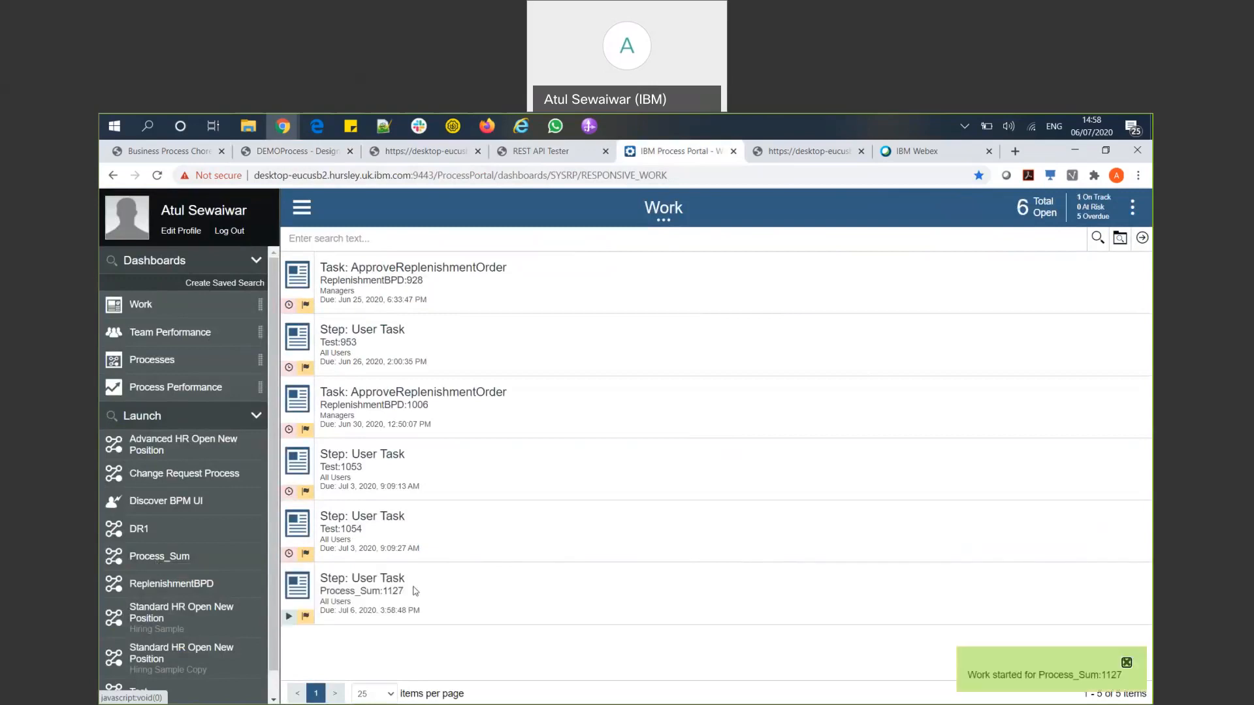
{"action": "left_click", "coordinate": [338, 580]}
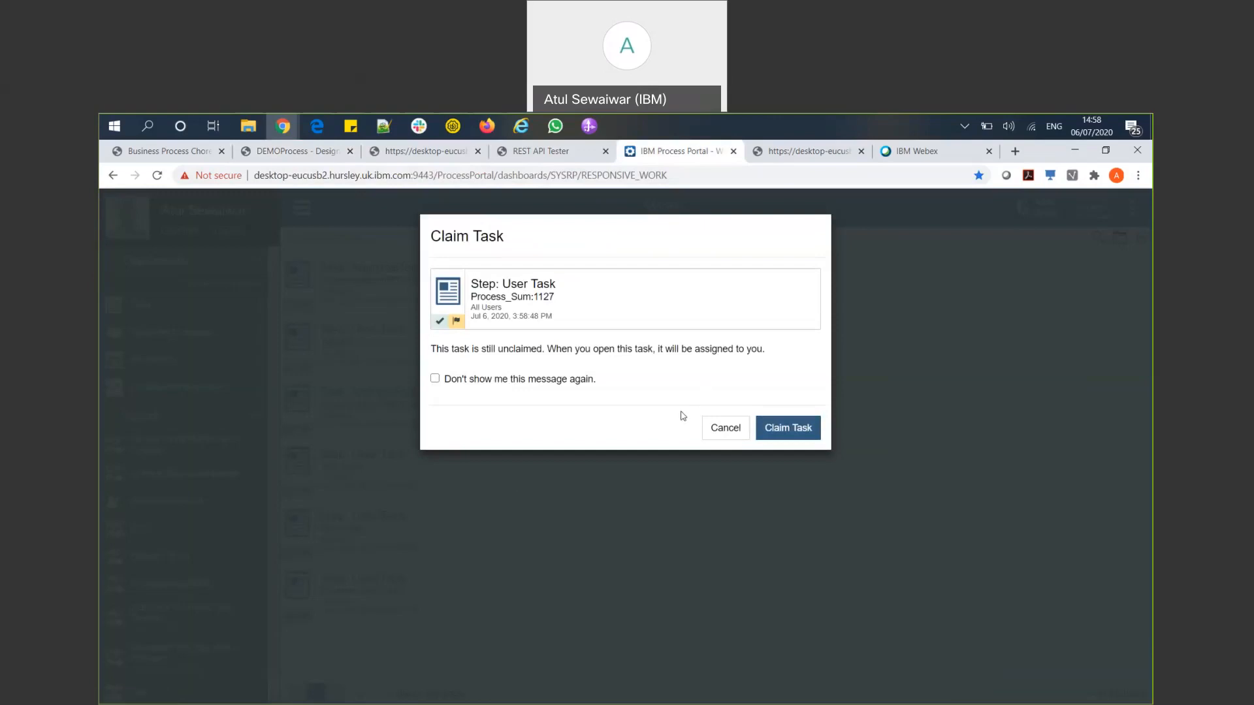
{"action": "left_click", "coordinate": [785, 434]}
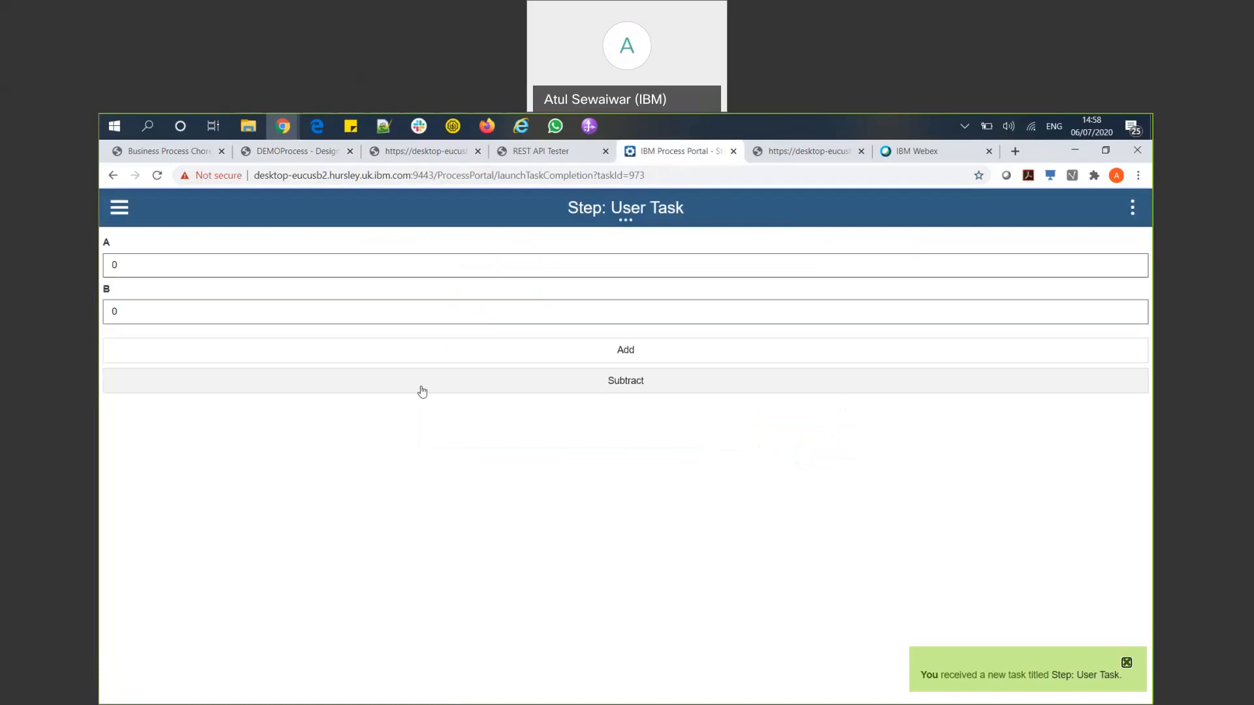
Set A to 1 and B to 8 in the user task, add them, and end the task
{"action": "double_click", "coordinate": [260, 267]}
{"action": "type", "text": "1"}
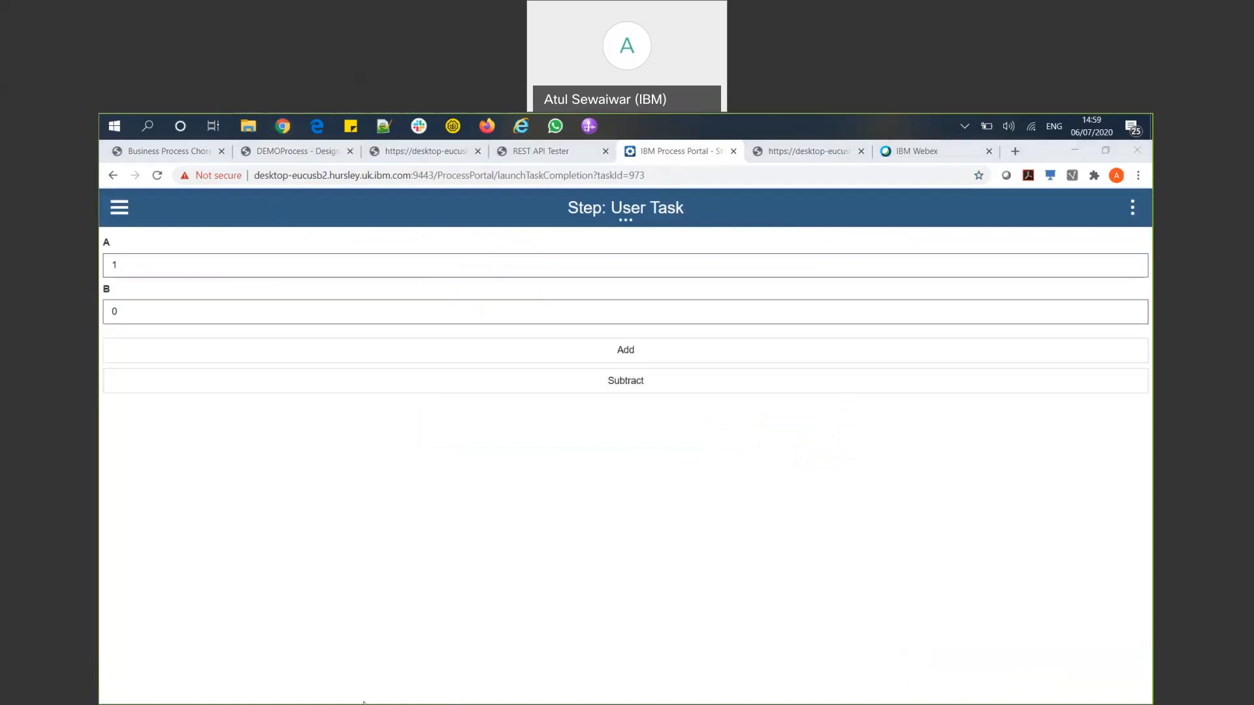
{"action": "double_click", "coordinate": [236, 318]}
{"action": "type", "text": "8"}
{"action": "left_click", "coordinate": [516, 353]}
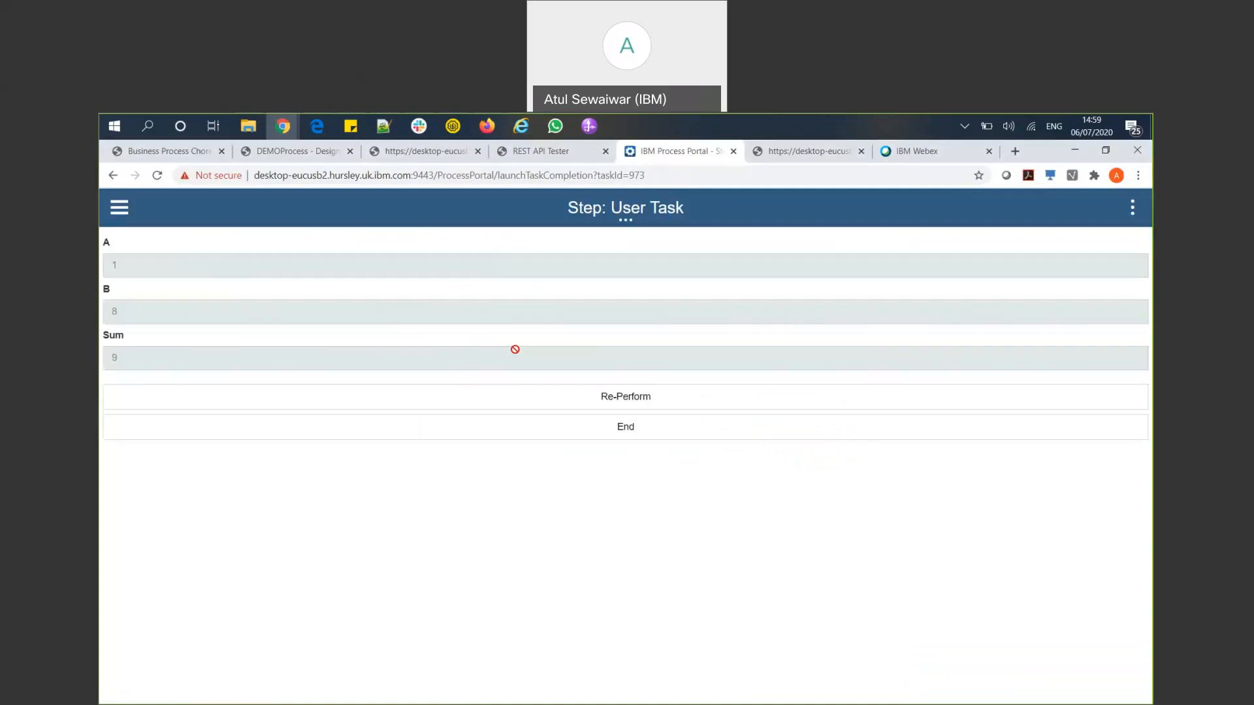
{"action": "left_click", "coordinate": [621, 431]}
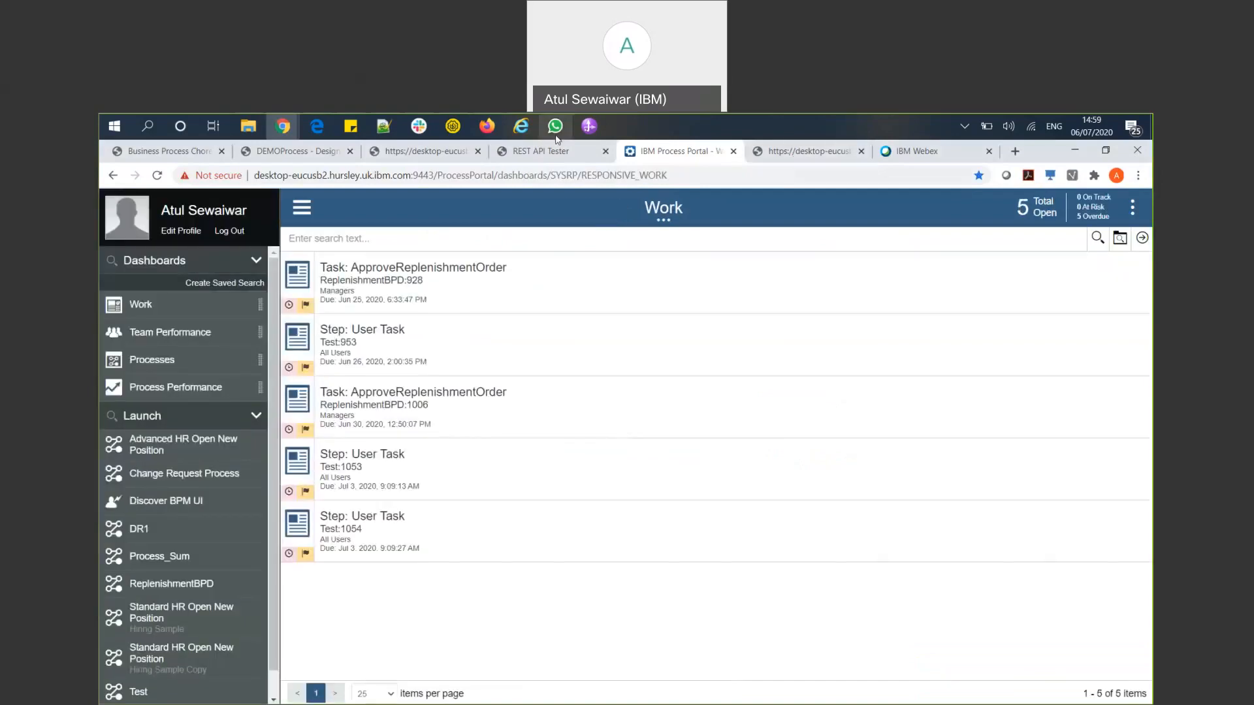
In the DEMOProcess designer, open Process_Sum's User Task down to the GetInput coach, and return to the process definition
{"action": "left_click", "coordinate": [581, 138]}
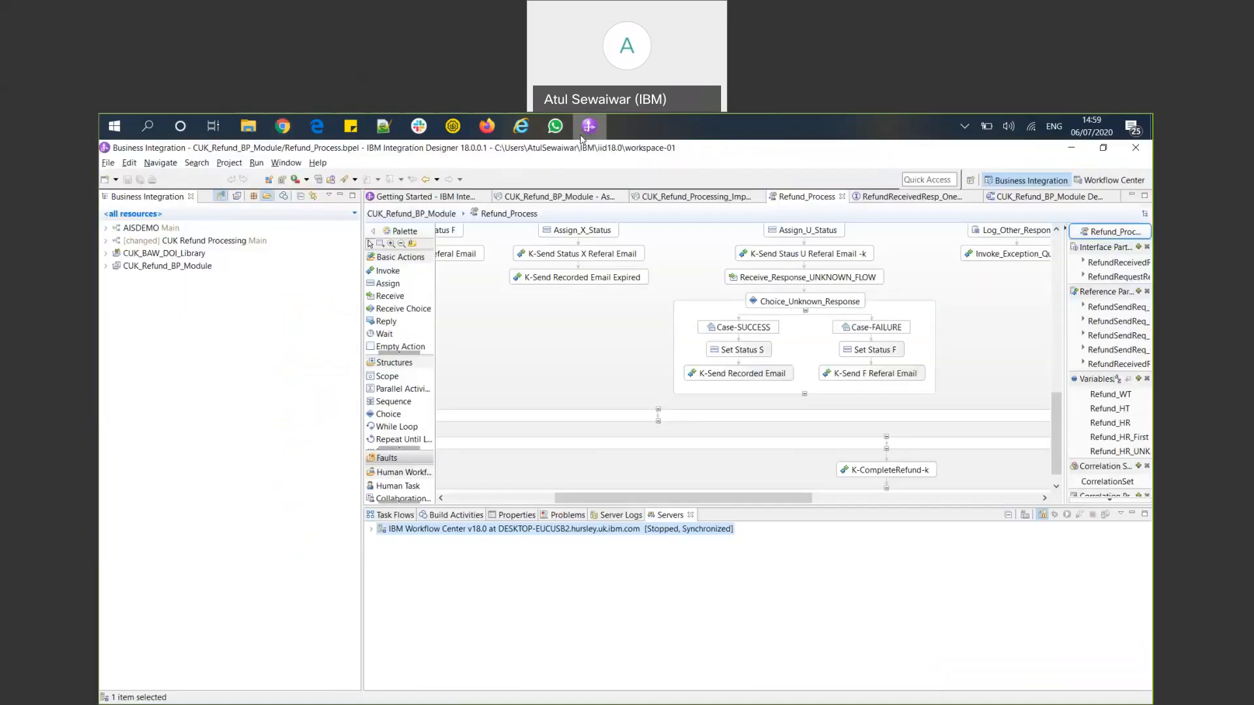
{"action": "left_click", "coordinate": [283, 126]}
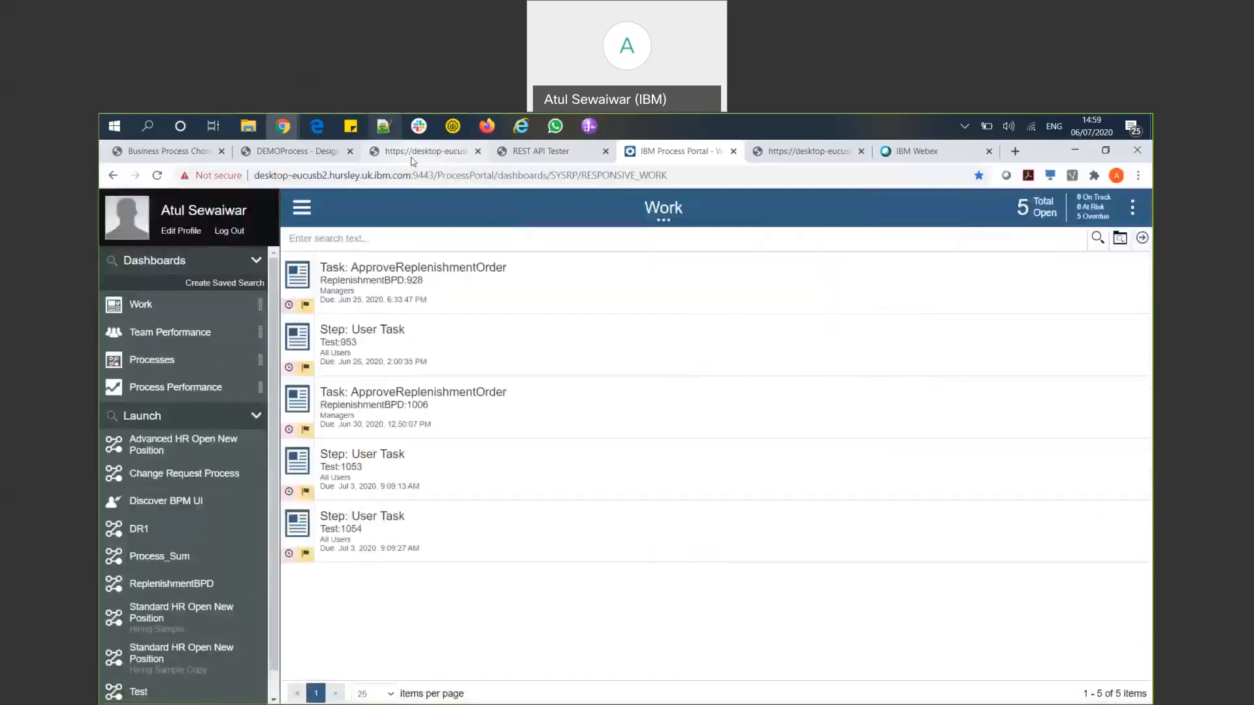
{"action": "left_click", "coordinate": [294, 151]}
{"action": "left_click", "coordinate": [414, 280]}
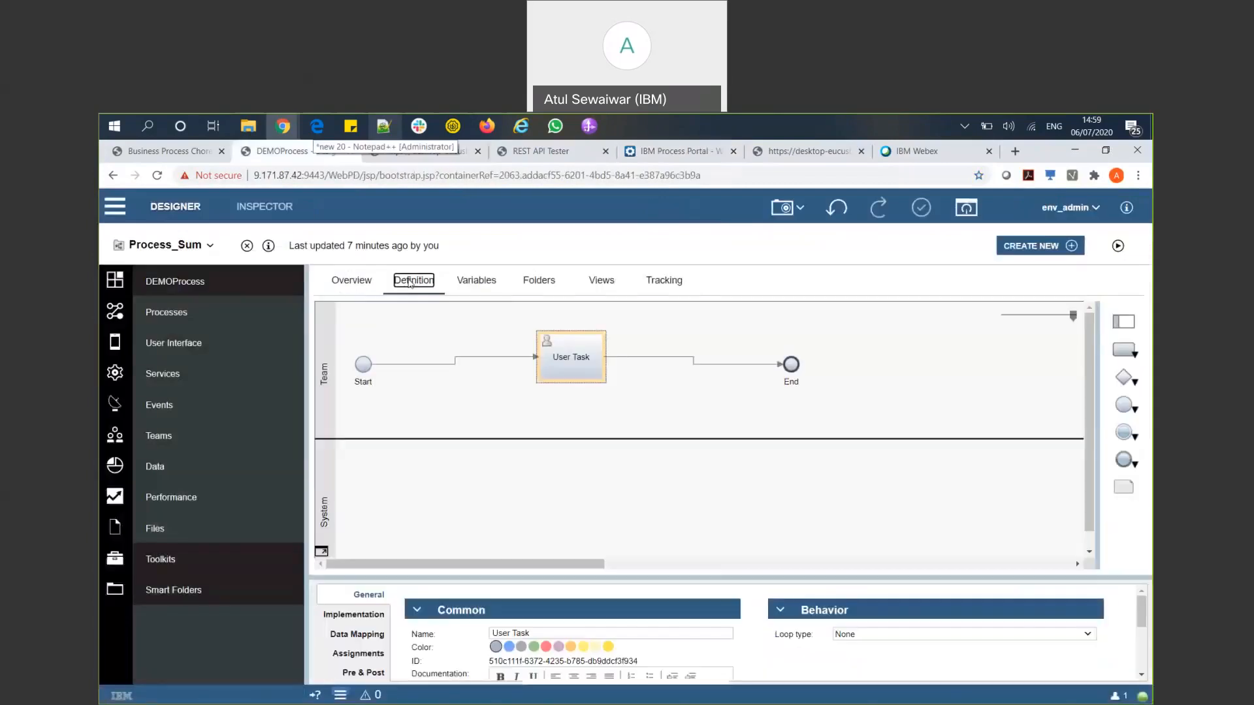
{"action": "left_click", "coordinate": [573, 351]}
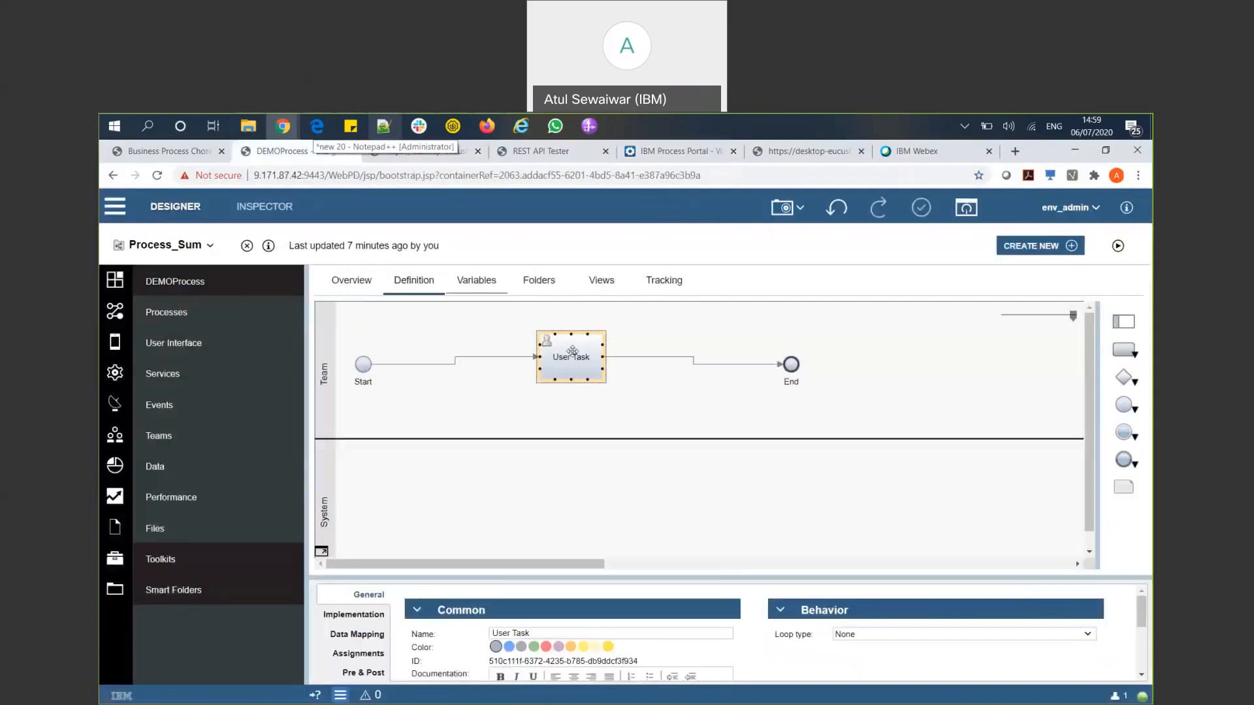
{"action": "double_click", "coordinate": [573, 352]}
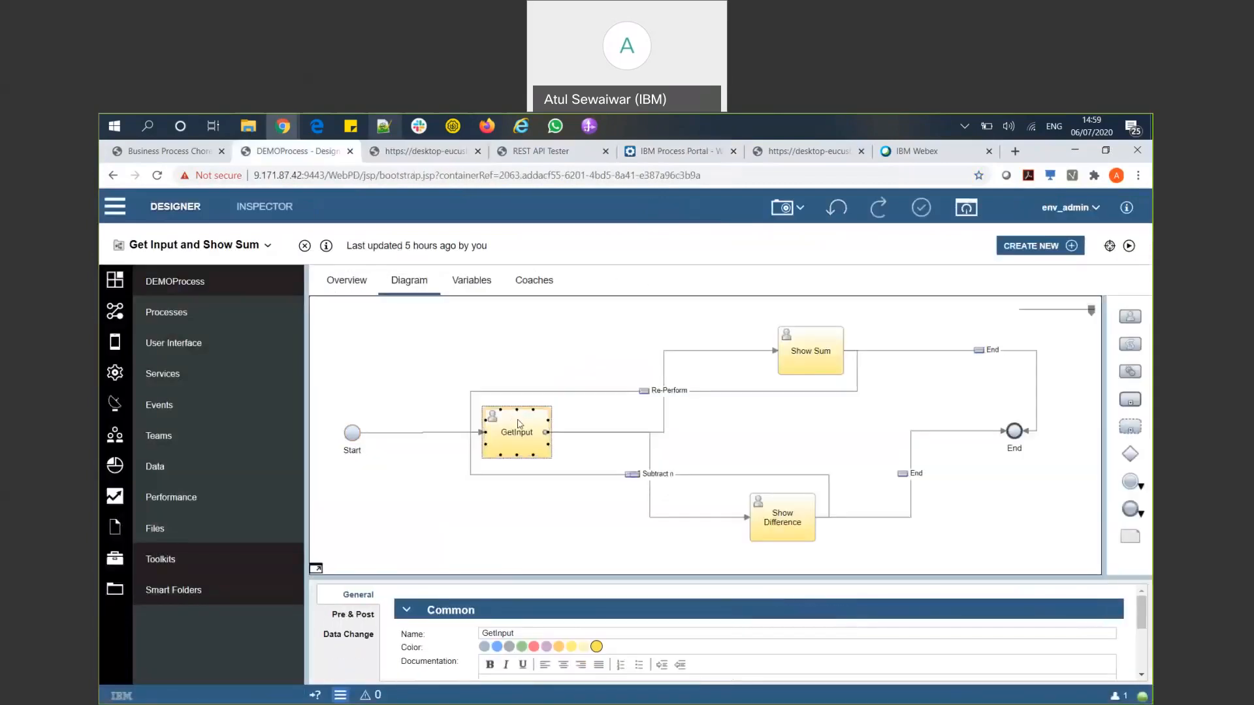
{"action": "double_click", "coordinate": [519, 424]}
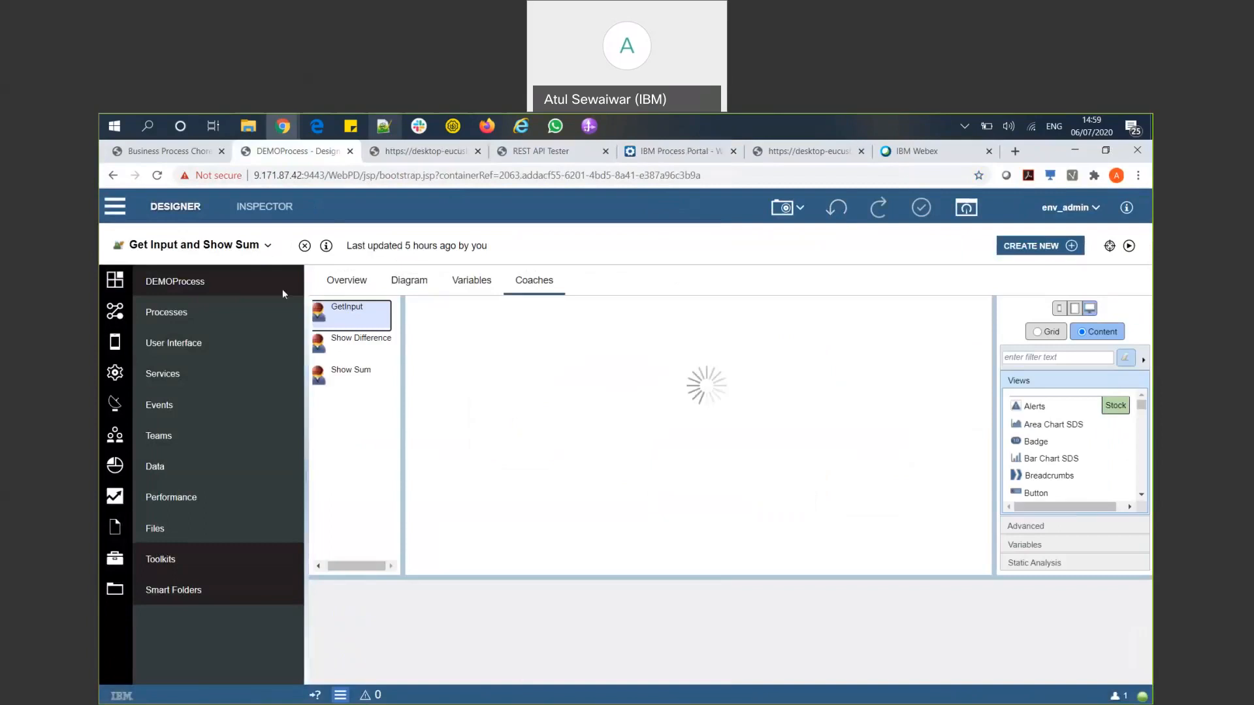
{"action": "left_click", "coordinate": [204, 317]}
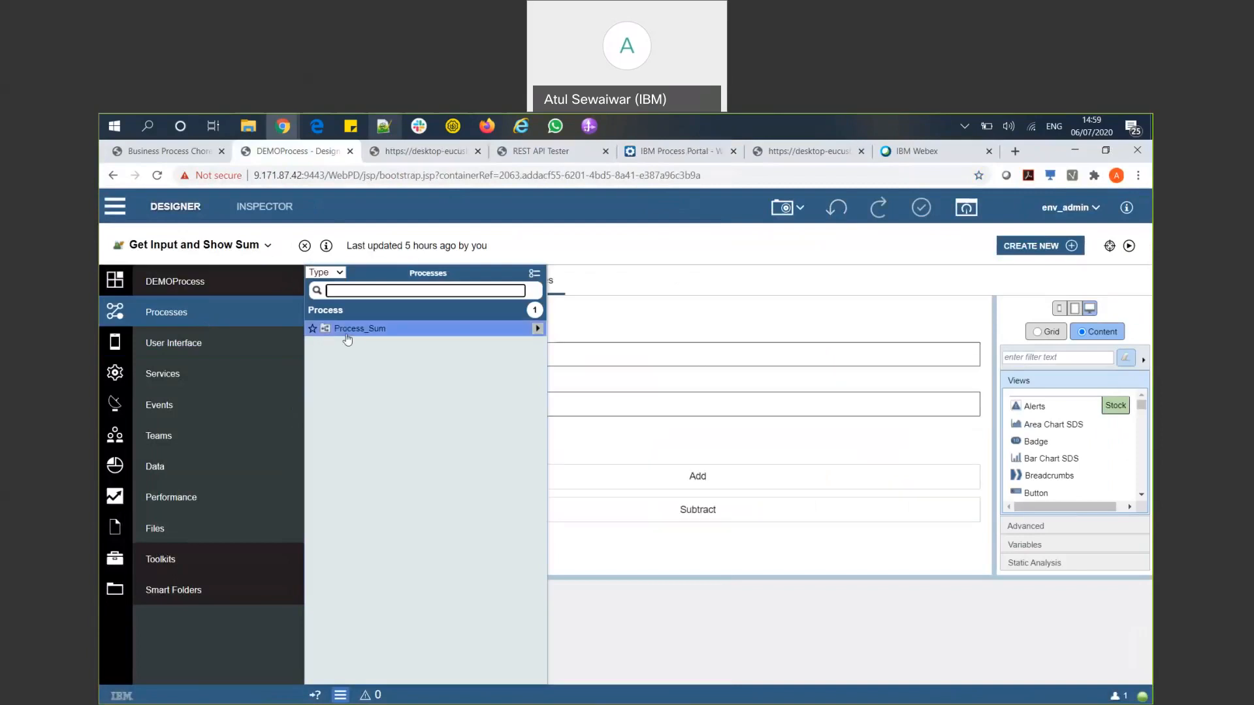
{"action": "left_click", "coordinate": [347, 335]}
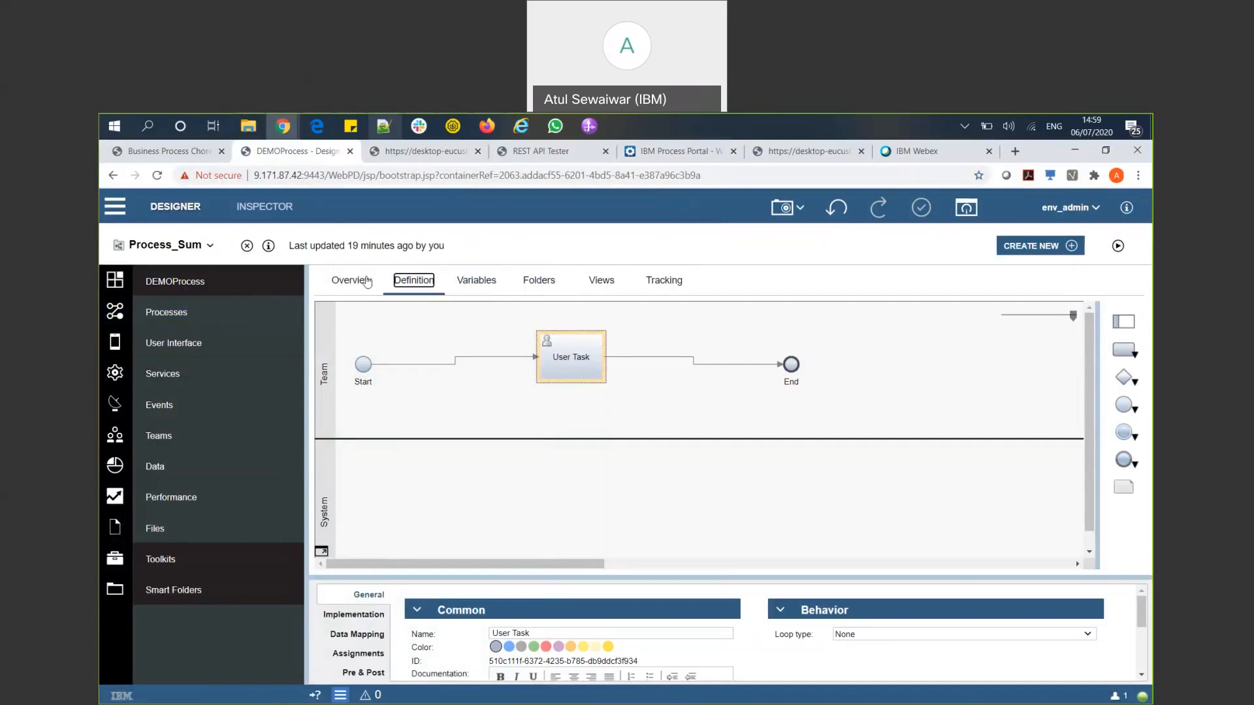
Switch to the REST API Tester, look through the Process API calls and select Start Process
{"action": "left_click", "coordinate": [659, 157]}
{"action": "left_click", "coordinate": [549, 157]}
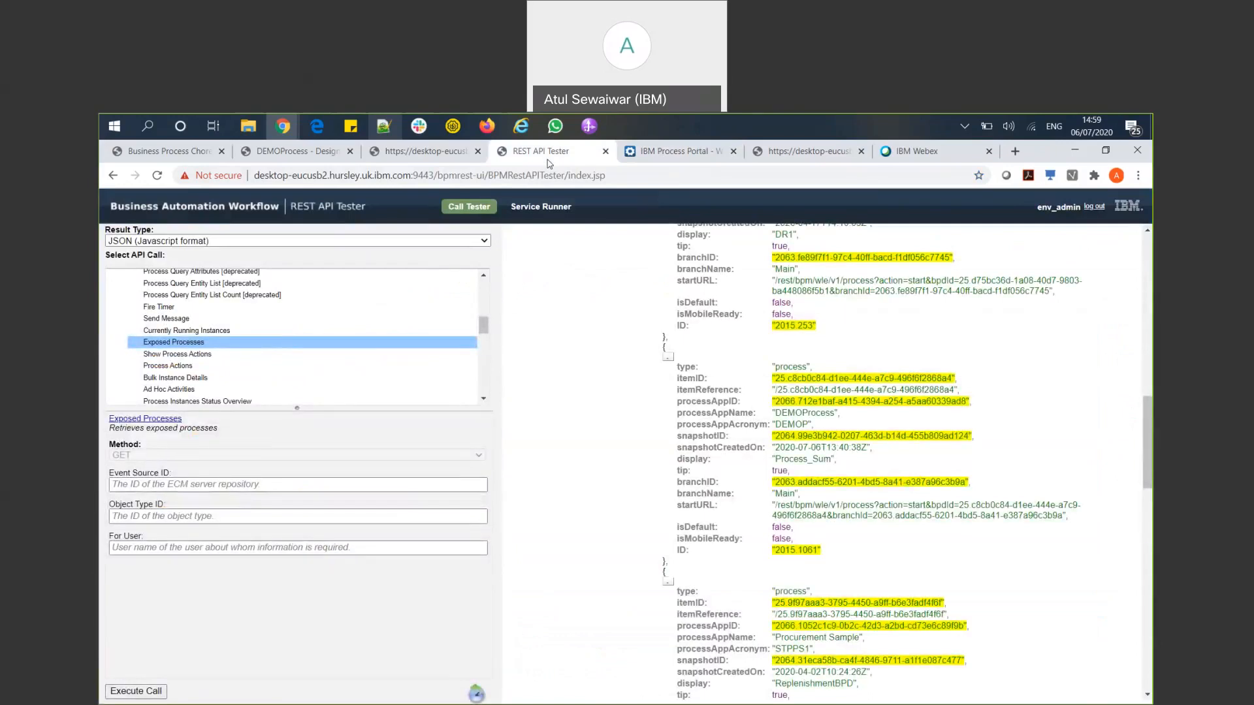
{"action": "left_click_drag", "start_coordinate": [484, 324], "coordinate": [484, 286]}
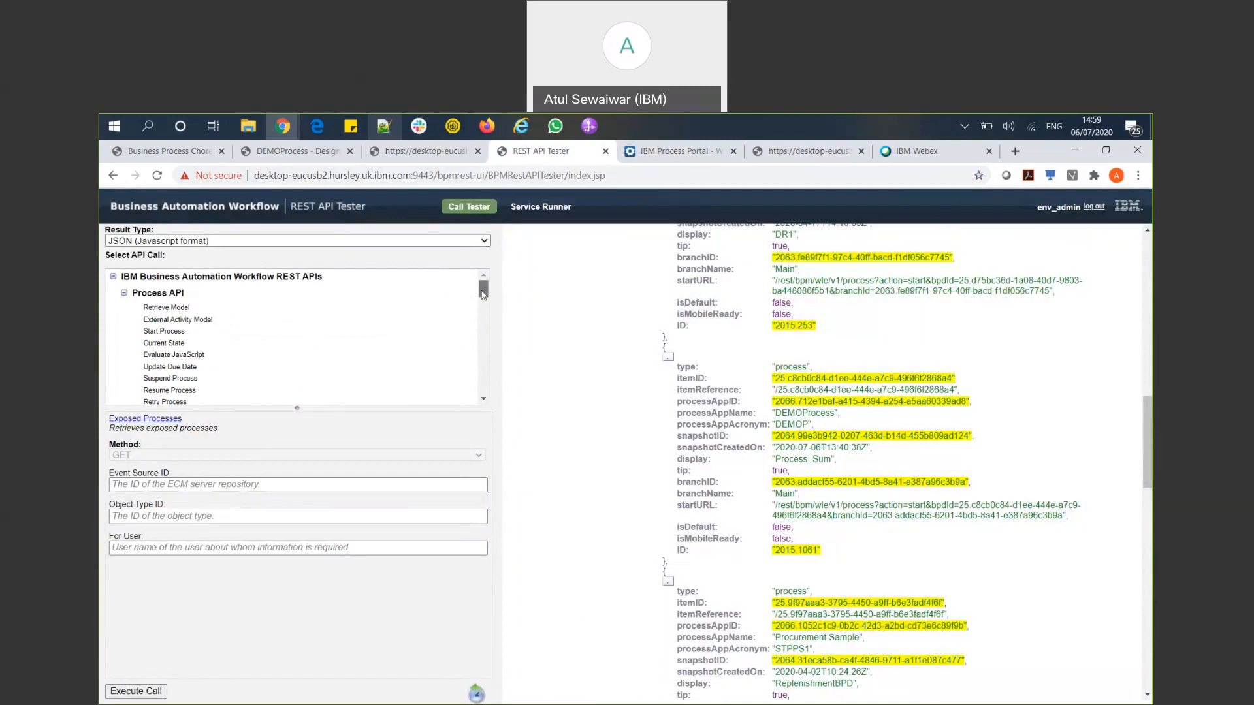
{"action": "left_click_drag", "start_coordinate": [485, 294], "coordinate": [486, 331]}
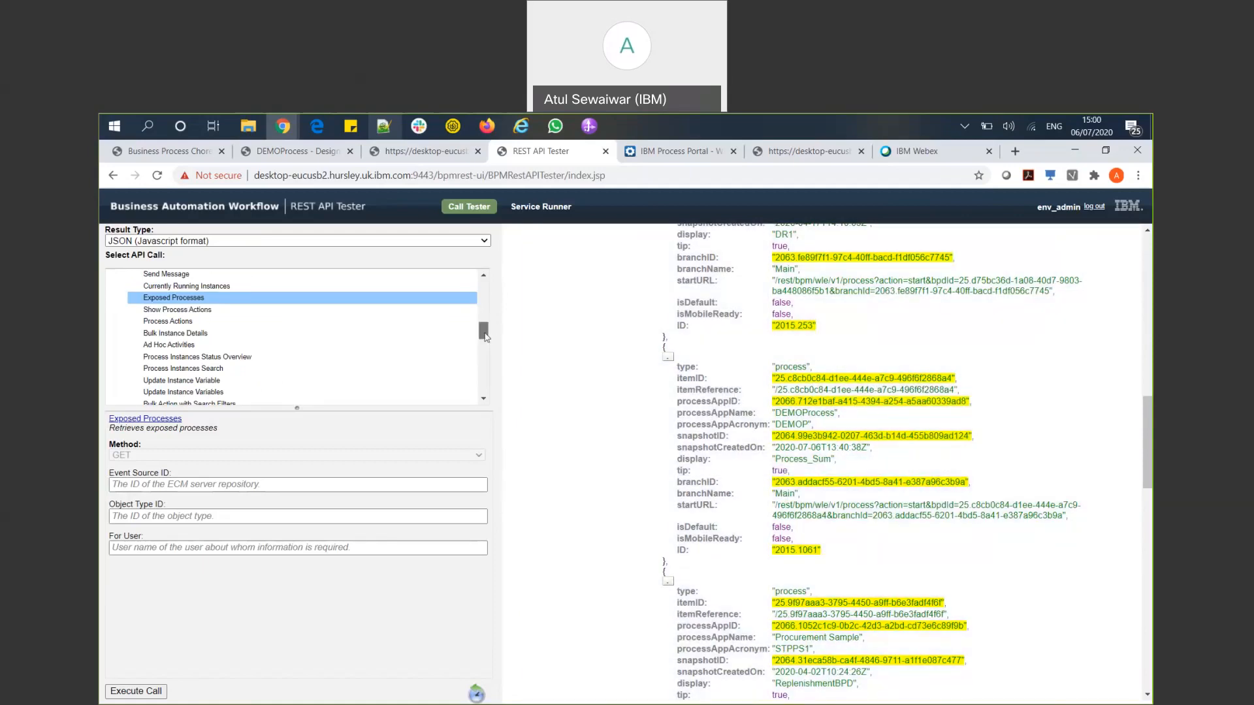
{"action": "left_click_drag", "start_coordinate": [485, 336], "coordinate": [486, 291]}
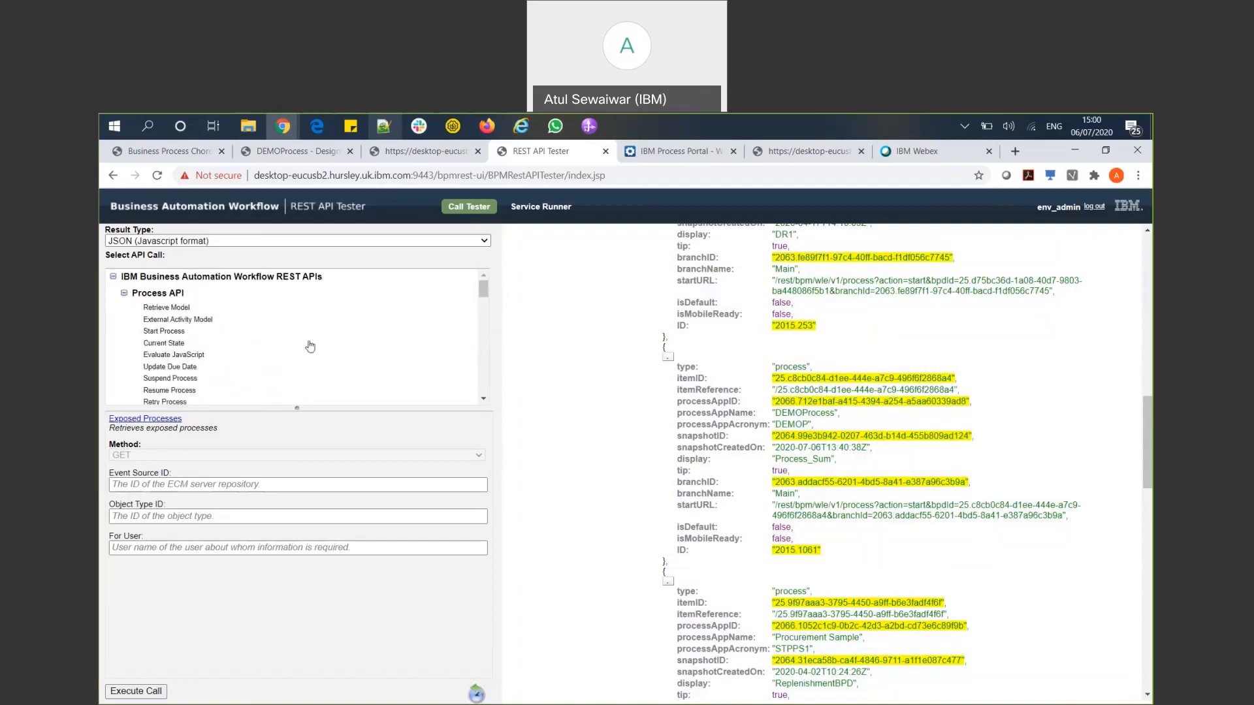
{"action": "left_click", "coordinate": [172, 333]}
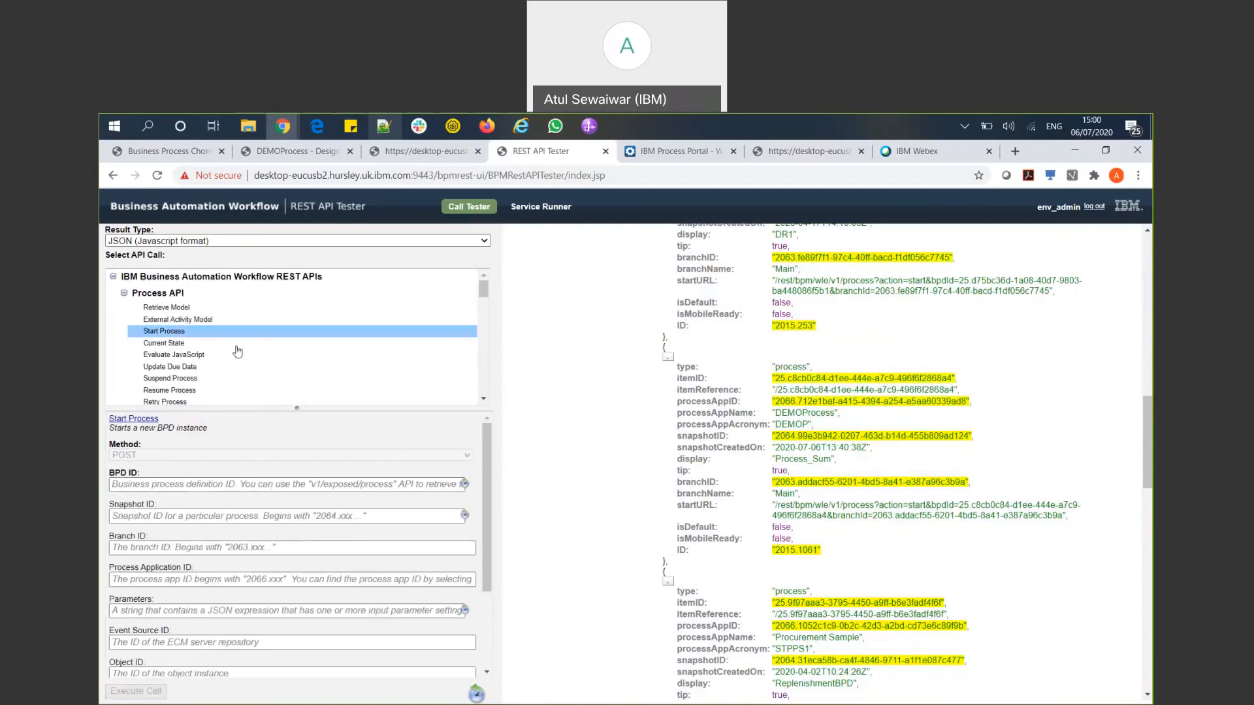
{"action": "left_click", "coordinate": [676, 155]}
{"action": "left_click", "coordinate": [561, 151]}
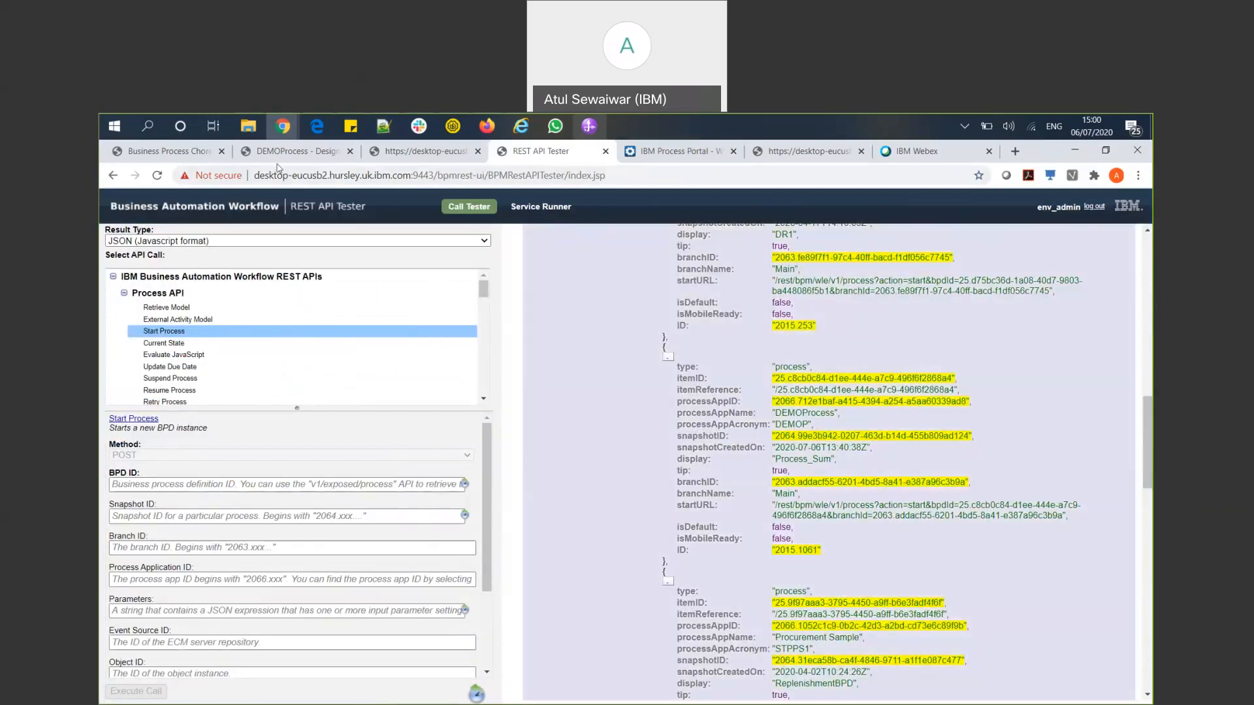
Open Service Flow_Sum in the DEMOProcess designer and show the activity types available for its Script Task implementation
{"action": "left_click", "coordinate": [291, 159]}
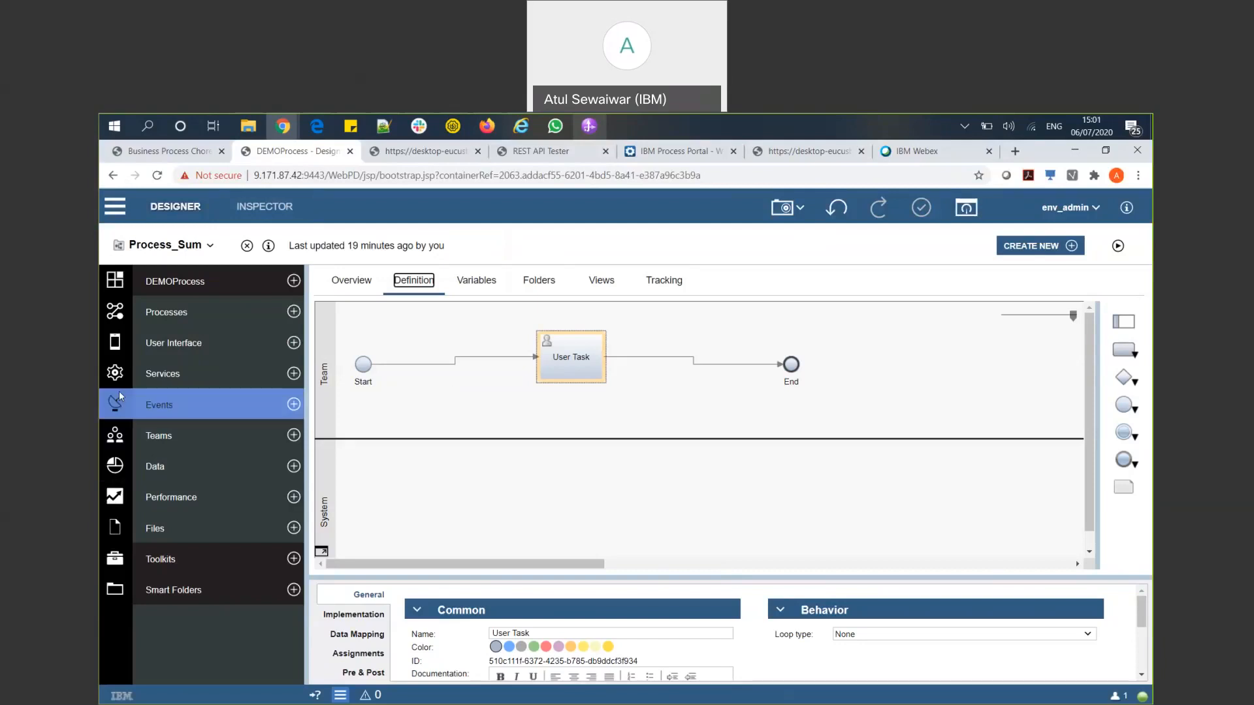
{"action": "left_click", "coordinate": [198, 367]}
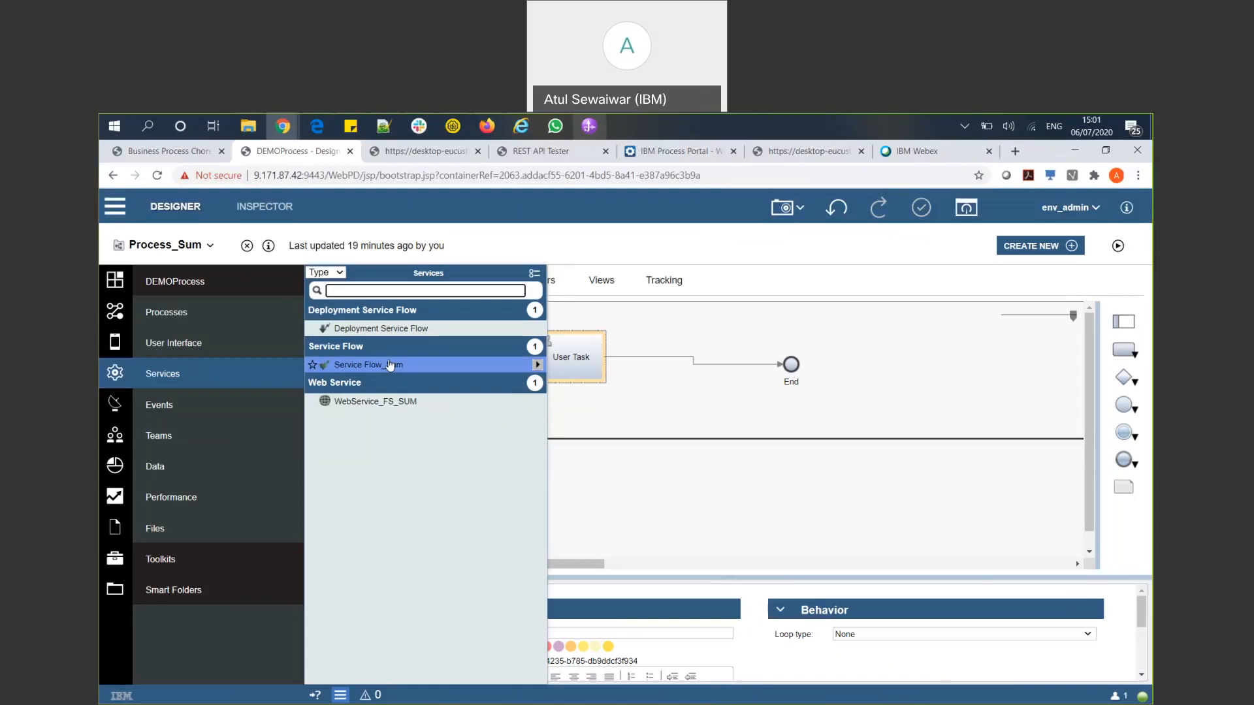
{"action": "left_click", "coordinate": [390, 365]}
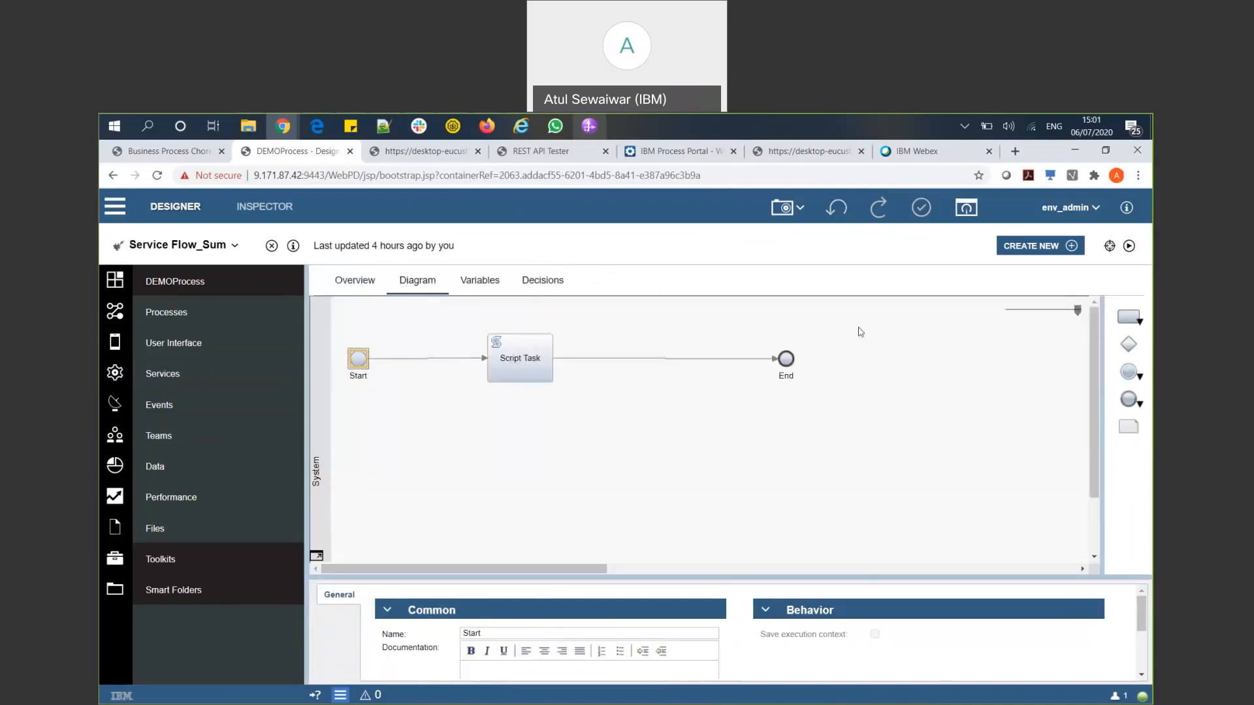
{"action": "left_click", "coordinate": [542, 370]}
{"action": "left_click", "coordinate": [355, 614]}
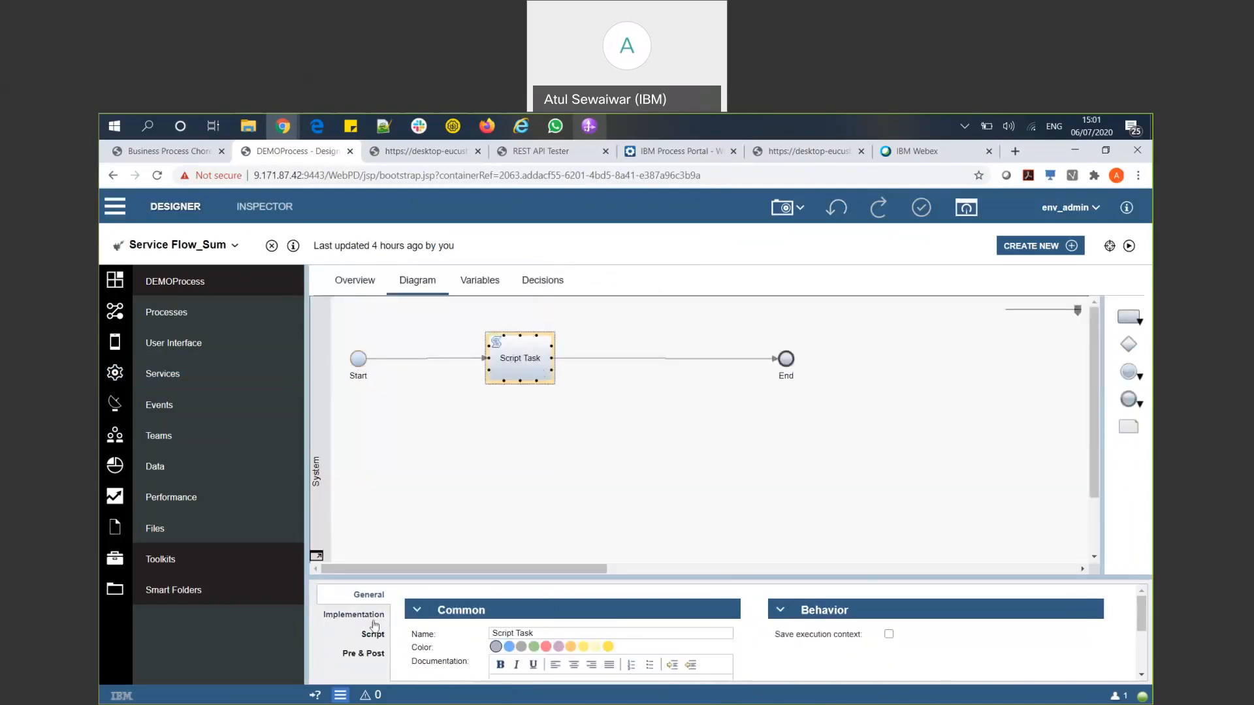
{"action": "left_click", "coordinate": [591, 638]}
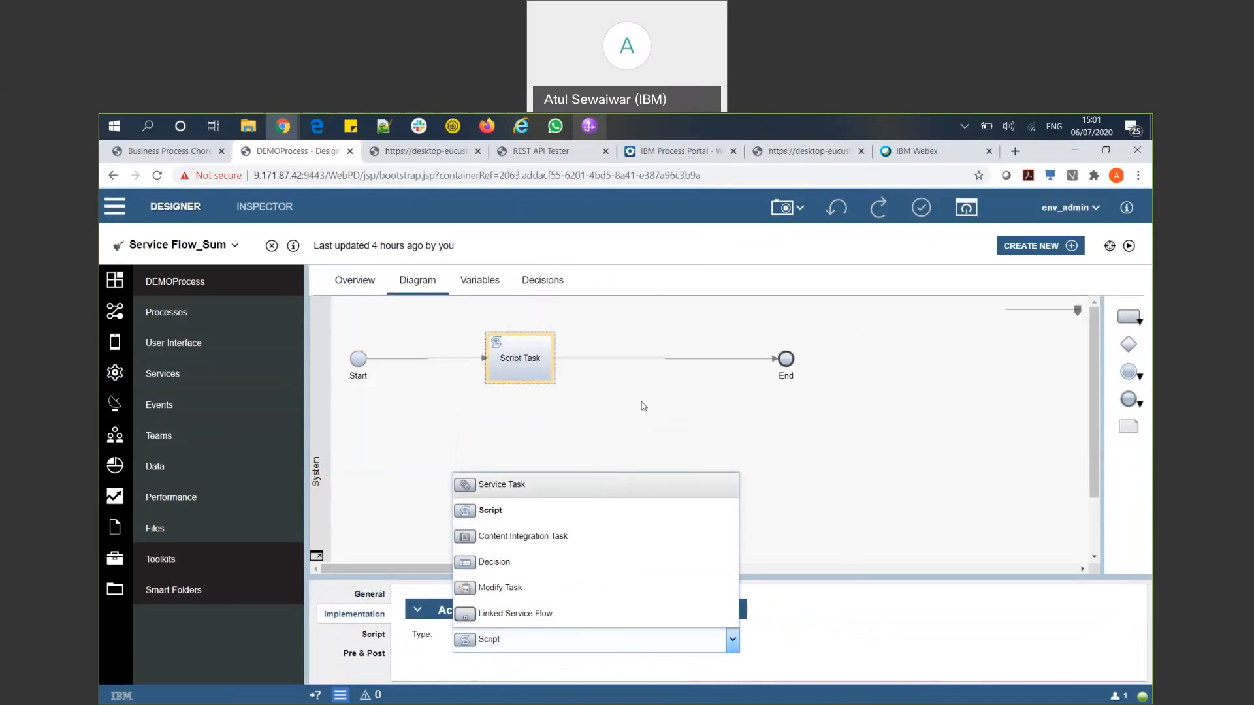
Review the service types that can be created in DEMOProcess, and open the WebService_FS_SUM web service at its Sum operation
{"action": "left_click", "coordinate": [200, 378]}
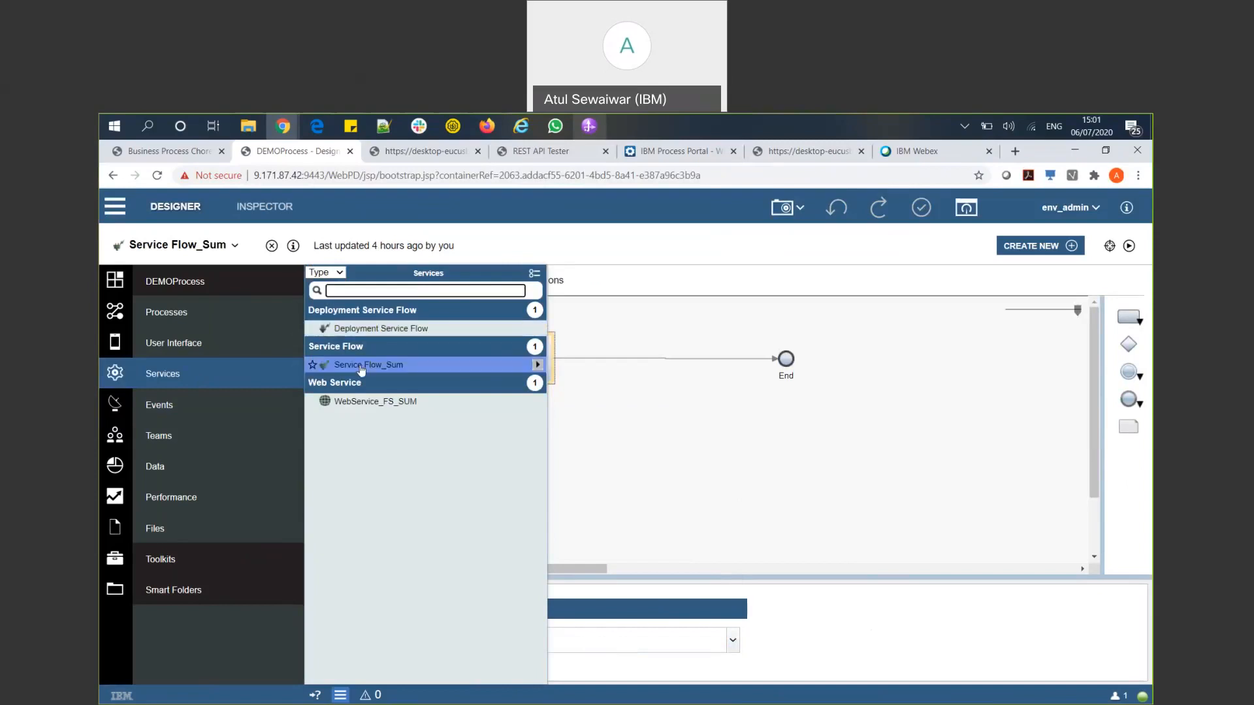
{"action": "left_click", "coordinate": [352, 402]}
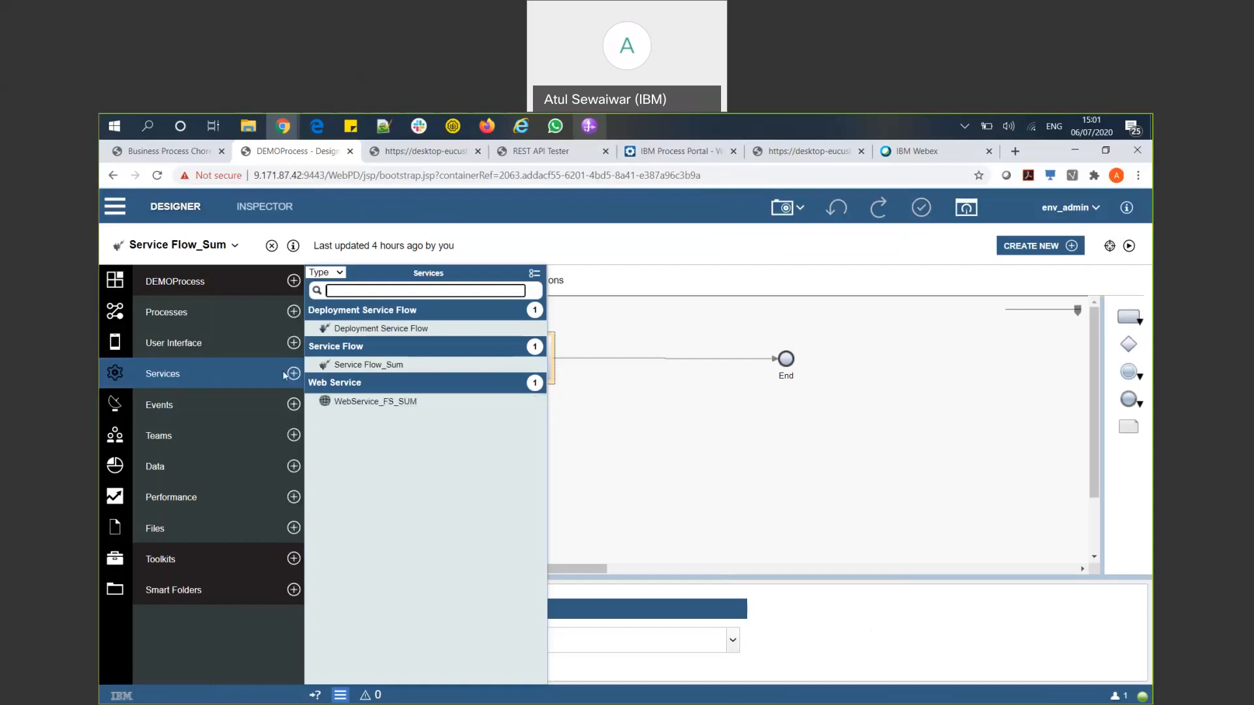
{"action": "left_click", "coordinate": [293, 374]}
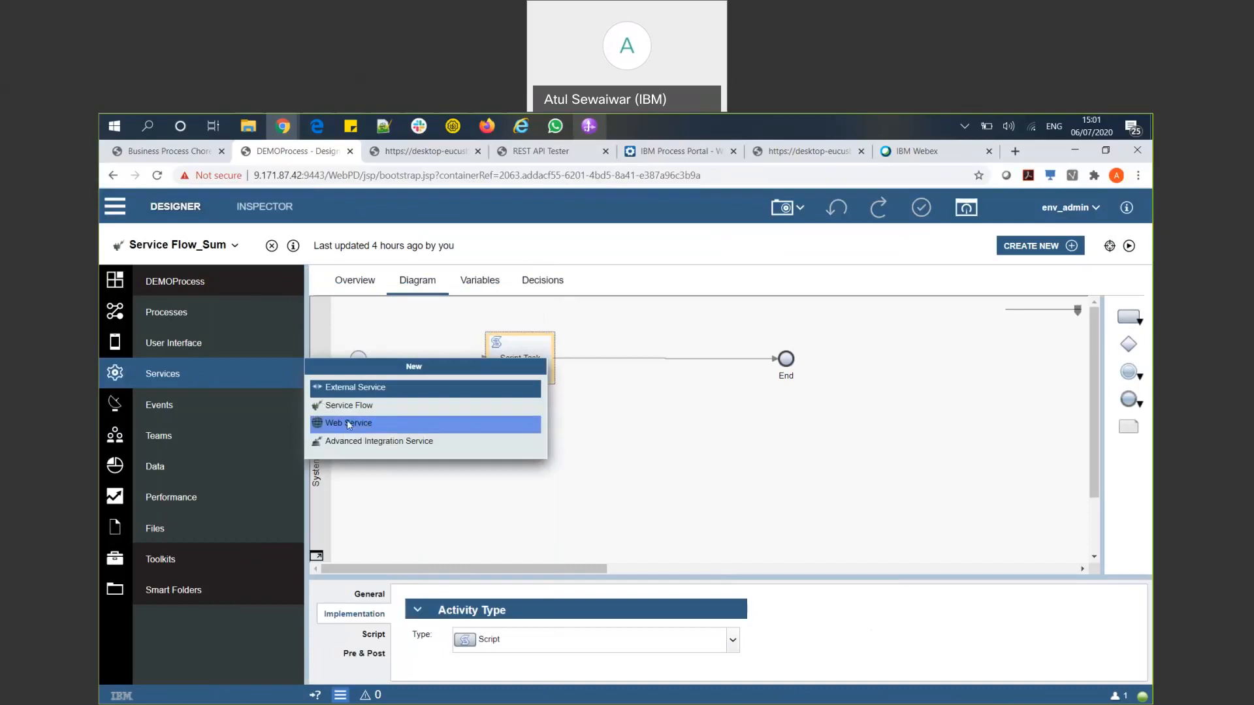
{"action": "left_click", "coordinate": [229, 376]}
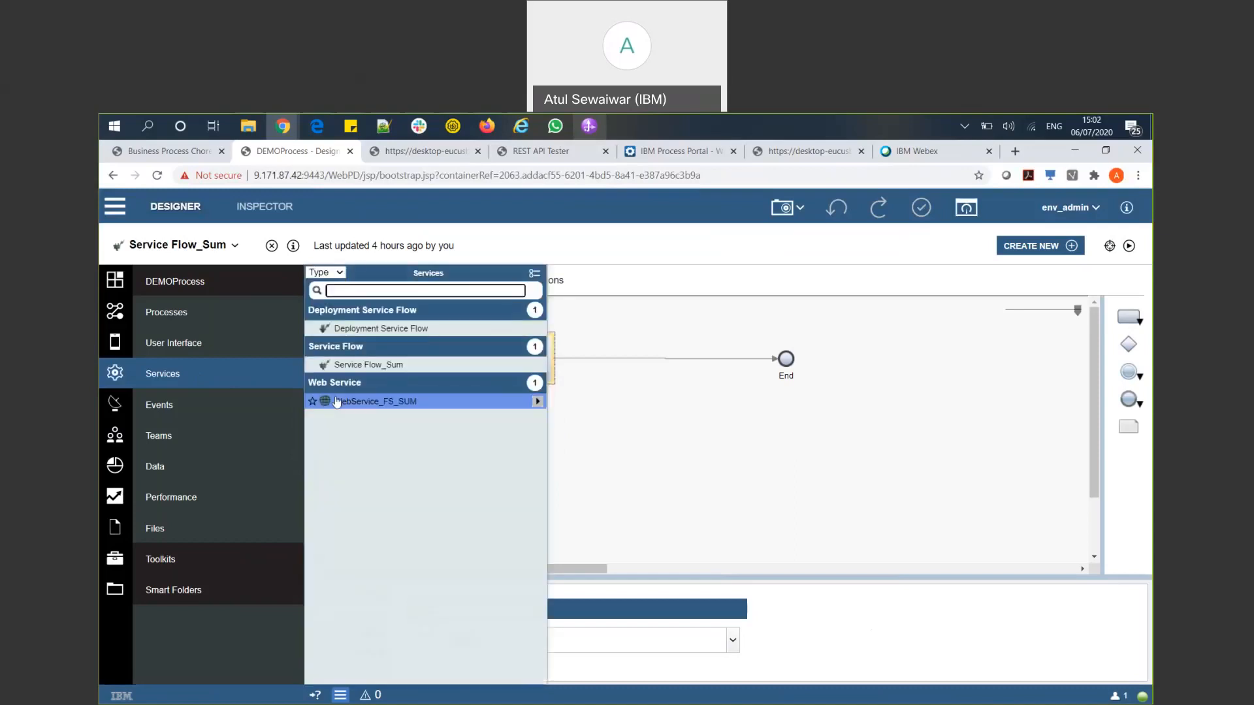
{"action": "left_click", "coordinate": [337, 402]}
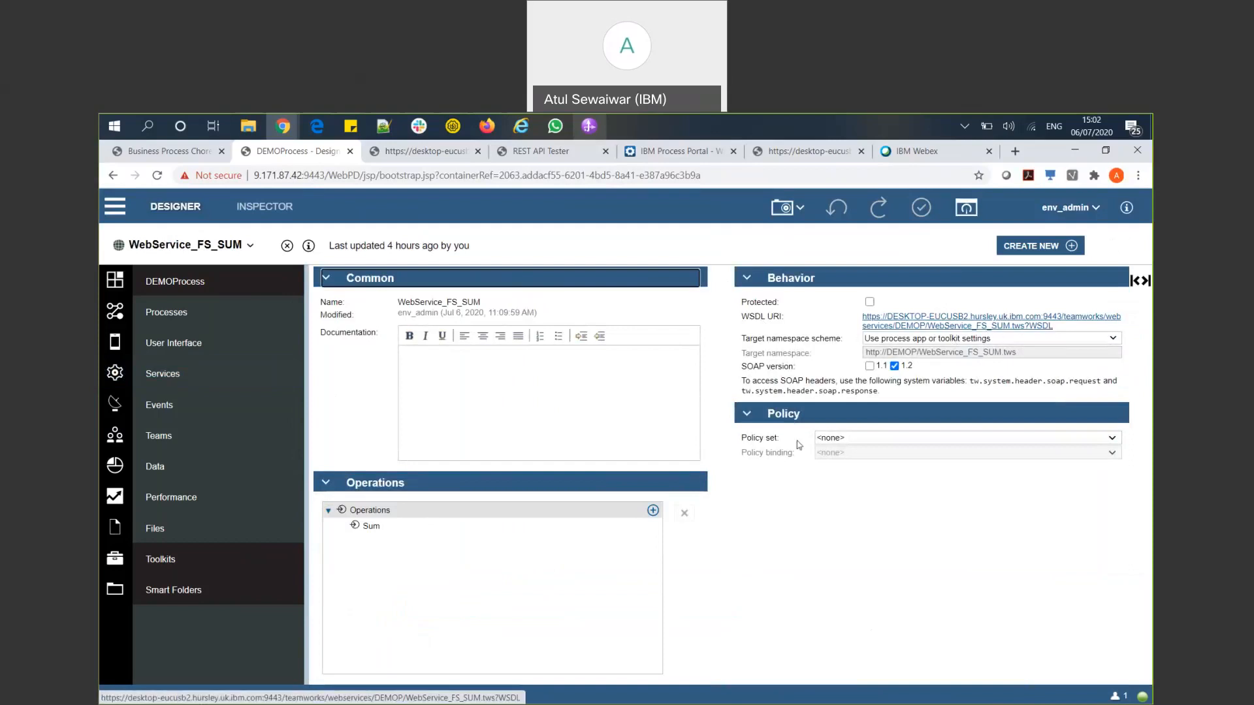
{"action": "left_click", "coordinate": [549, 516]}
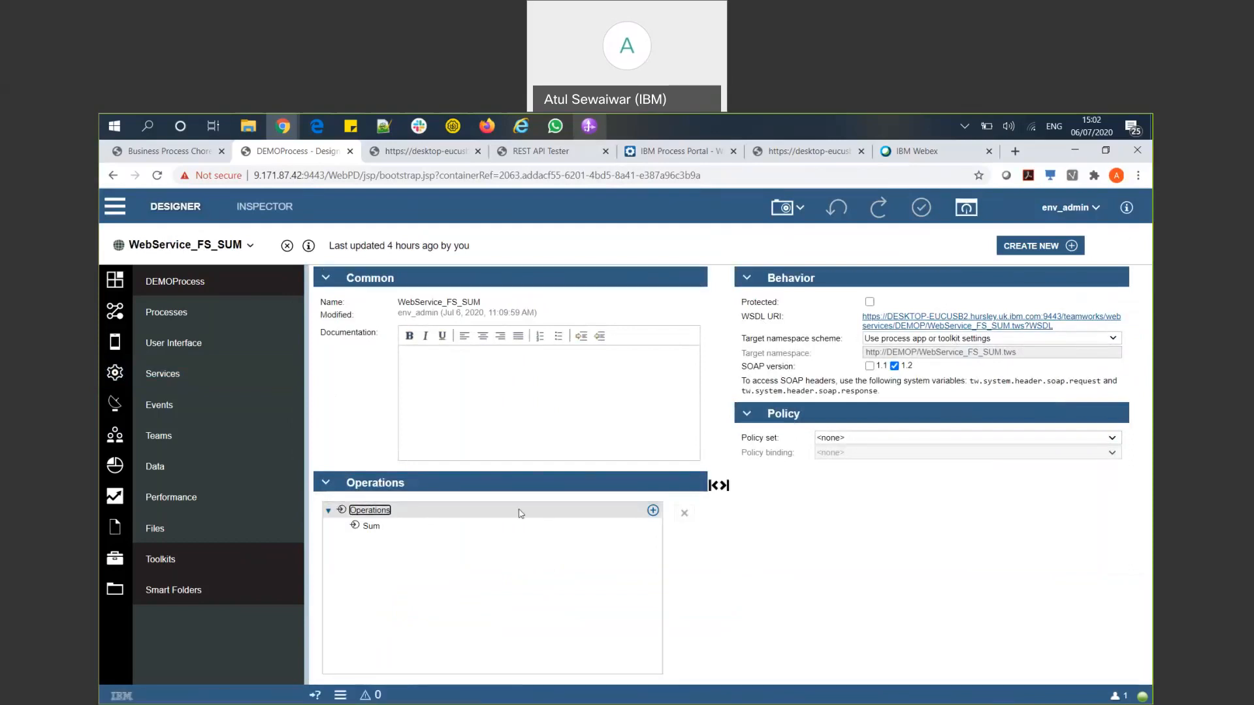
{"action": "left_click", "coordinate": [422, 530]}
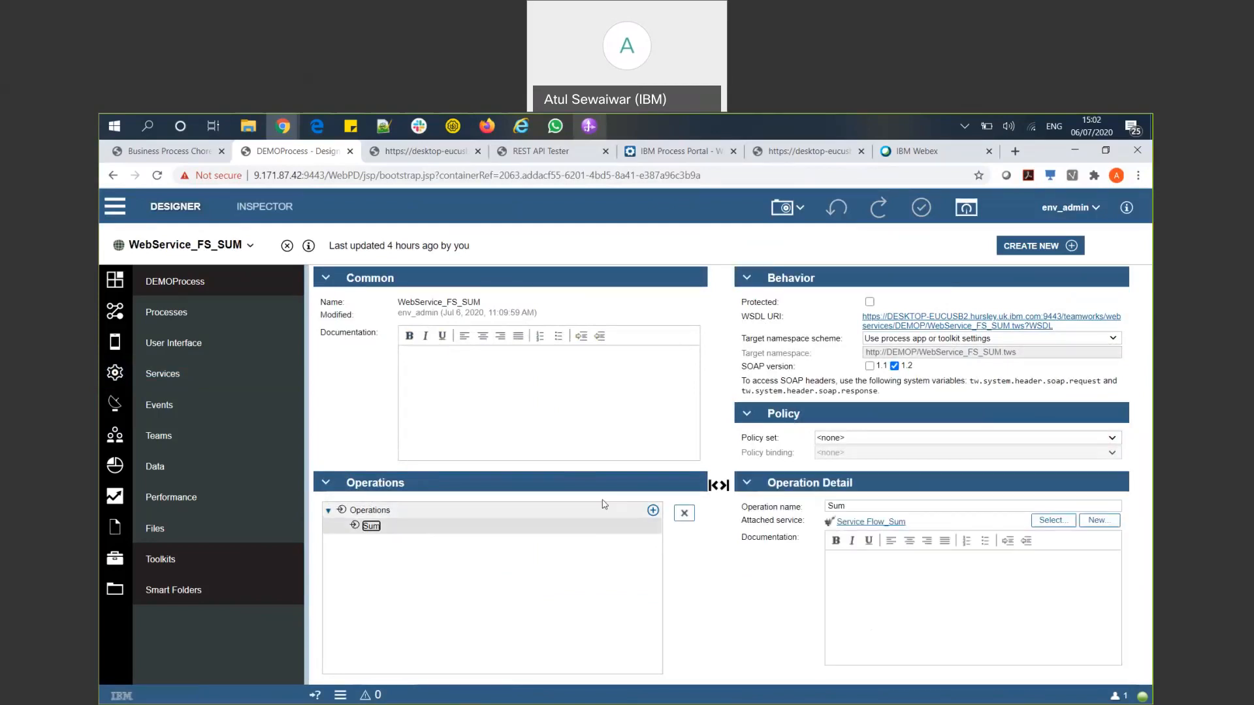
Browse the service flows available for a new WebService_FS_SUM operation, including Service Flow_Sum, and return to the Sum operation without adding one
{"action": "left_click", "coordinate": [654, 512]}
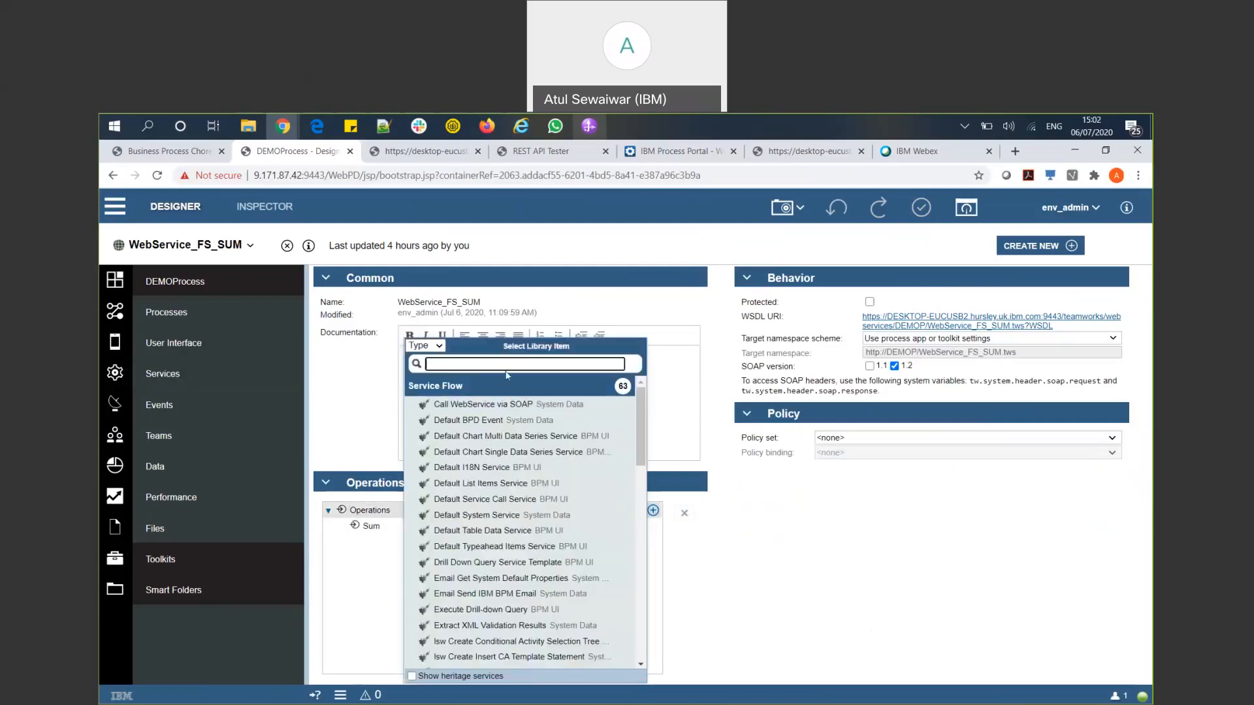
{"action": "left_click_drag", "start_coordinate": [641, 440], "coordinate": [666, 526]}
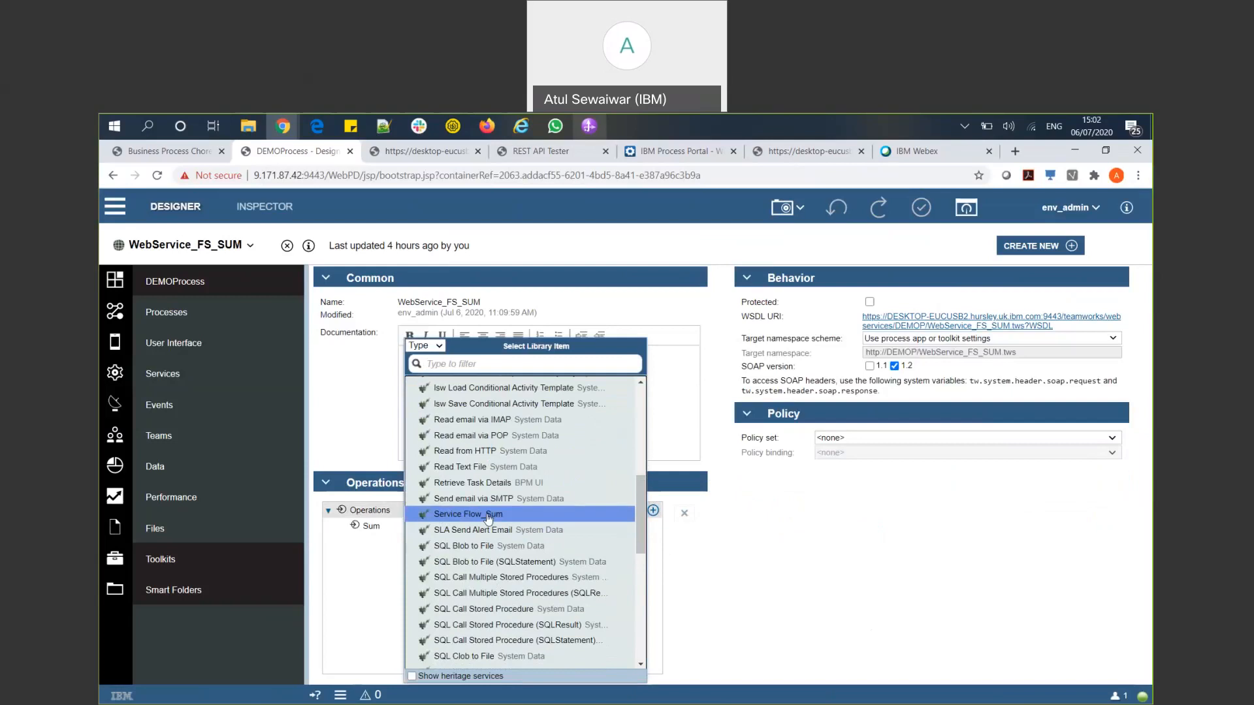
{"action": "left_click_drag", "start_coordinate": [640, 520], "coordinate": [650, 623]}
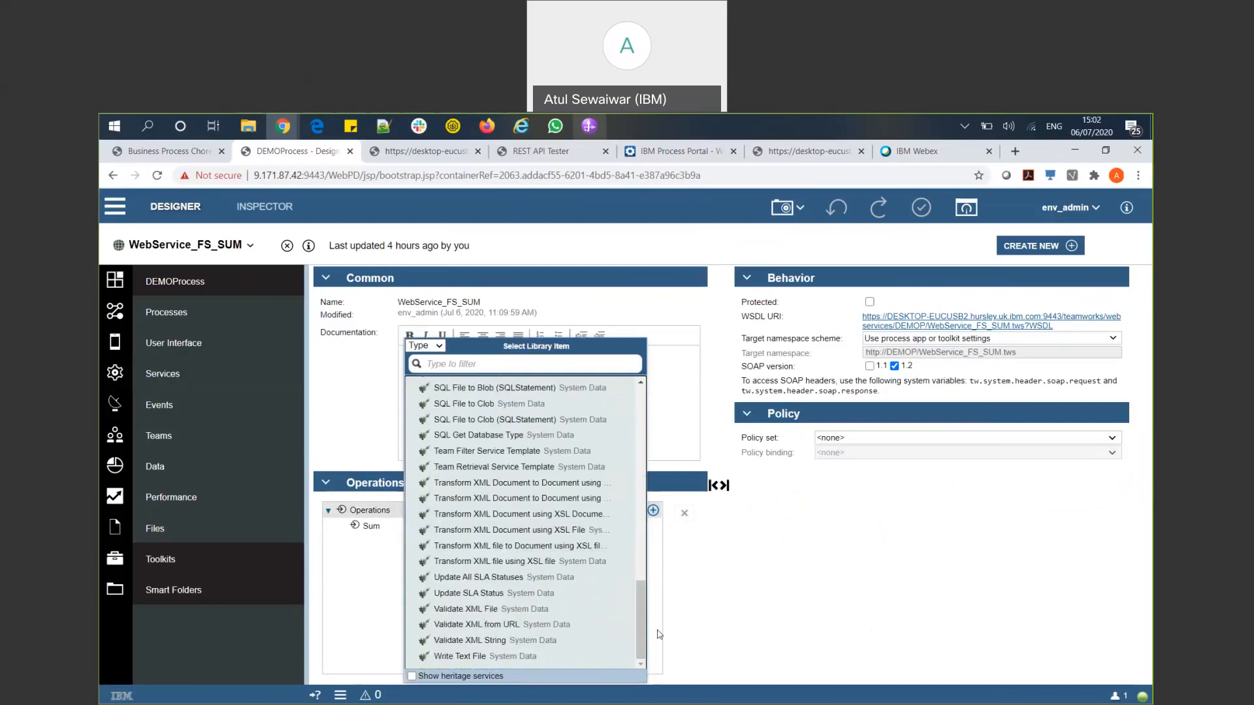
{"action": "left_click", "coordinate": [703, 542]}
{"action": "left_click", "coordinate": [396, 513]}
{"action": "left_click", "coordinate": [392, 525]}
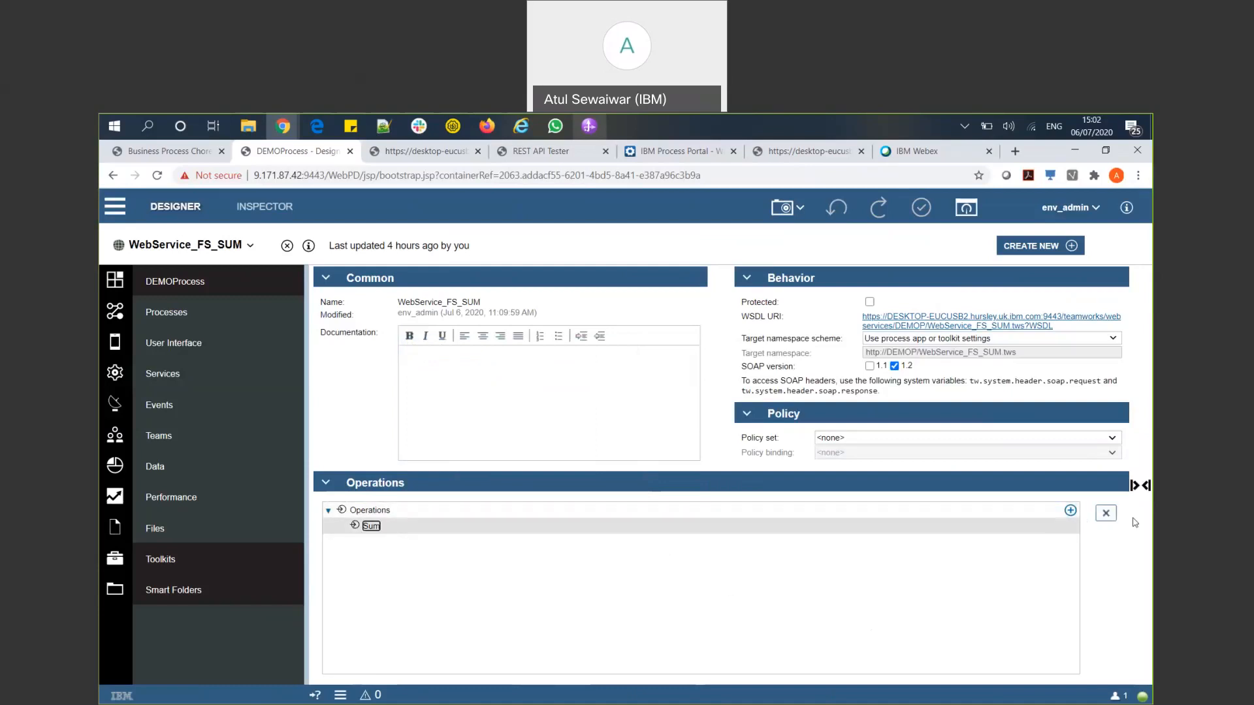
Show the Sum operation's details and select Service Flow_Sum as its attached service
{"action": "left_click", "coordinate": [1135, 485]}
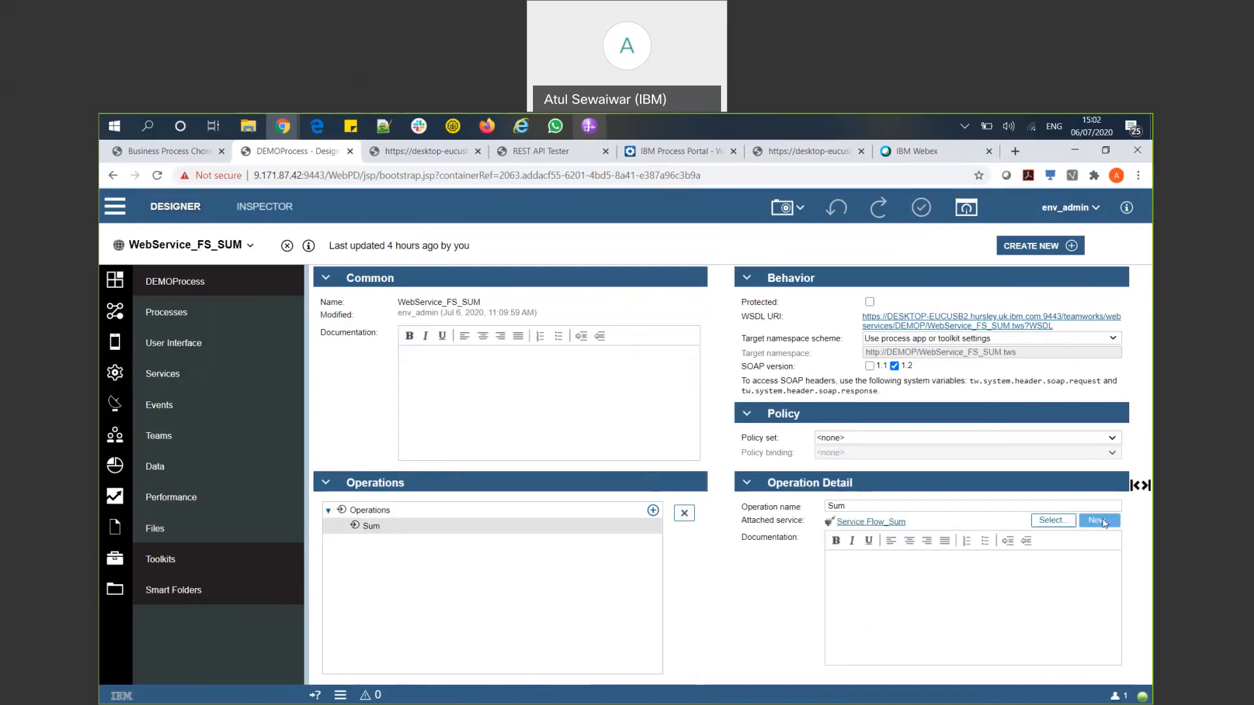
{"action": "left_click", "coordinate": [1071, 522]}
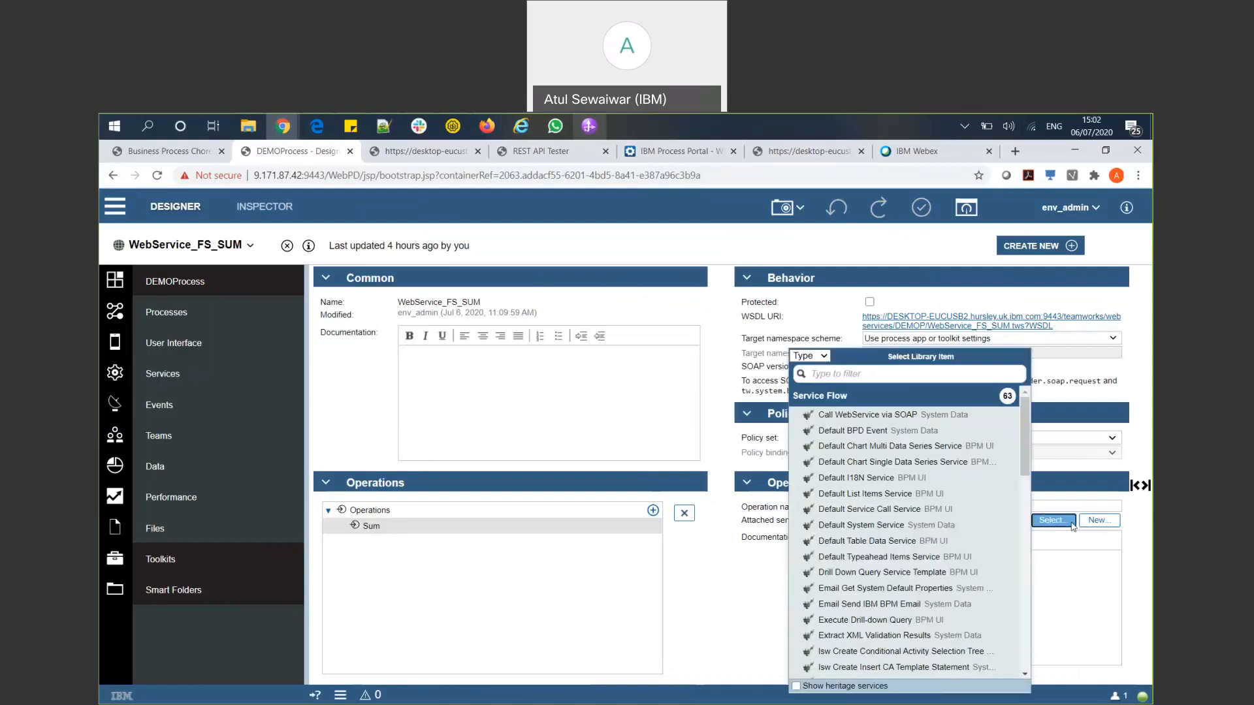
{"action": "left_click_drag", "start_coordinate": [1025, 442], "coordinate": [1010, 552]}
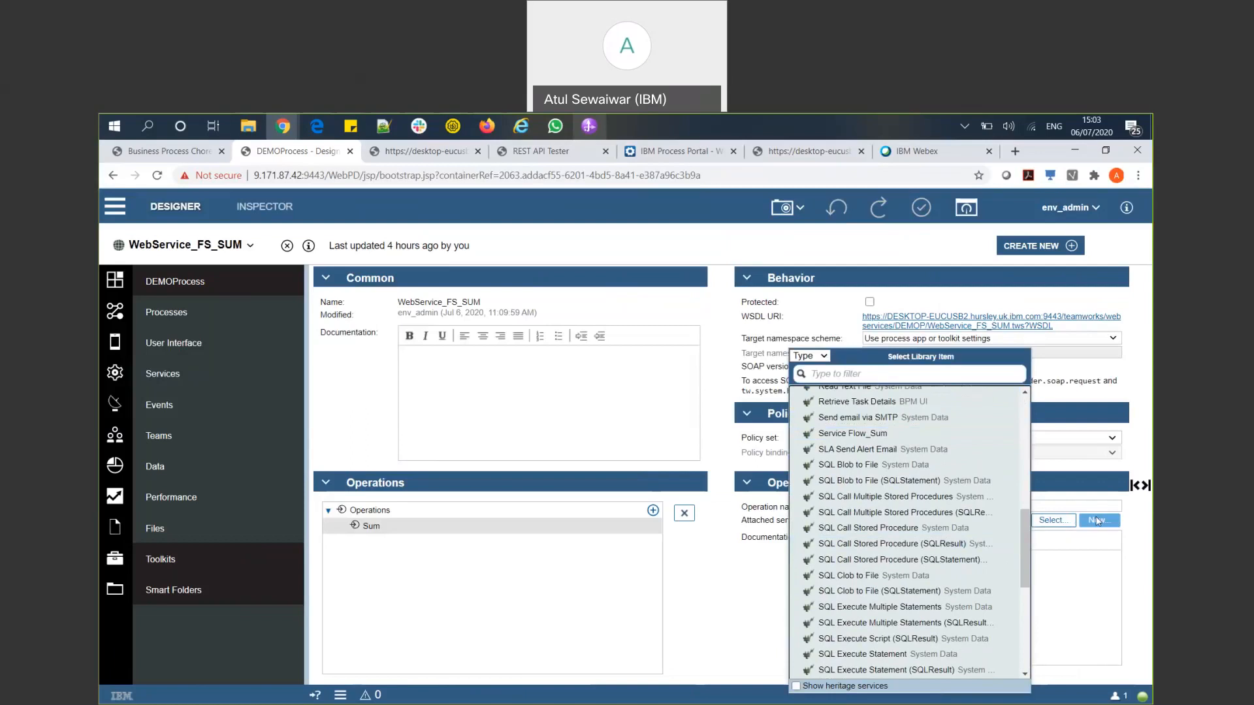
{"action": "left_click", "coordinate": [852, 433]}
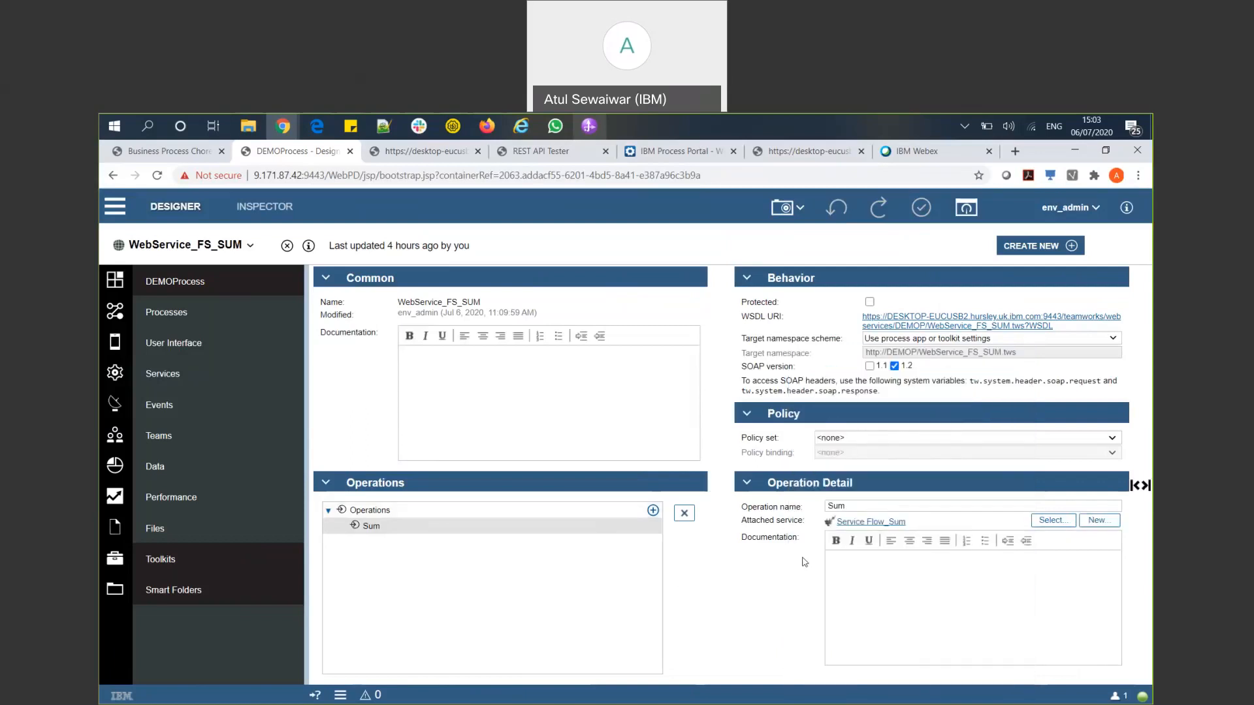
Open the attached Service Flow_Sum and examine its Script Task's activity types, general properties and script
{"action": "left_click", "coordinate": [849, 523]}
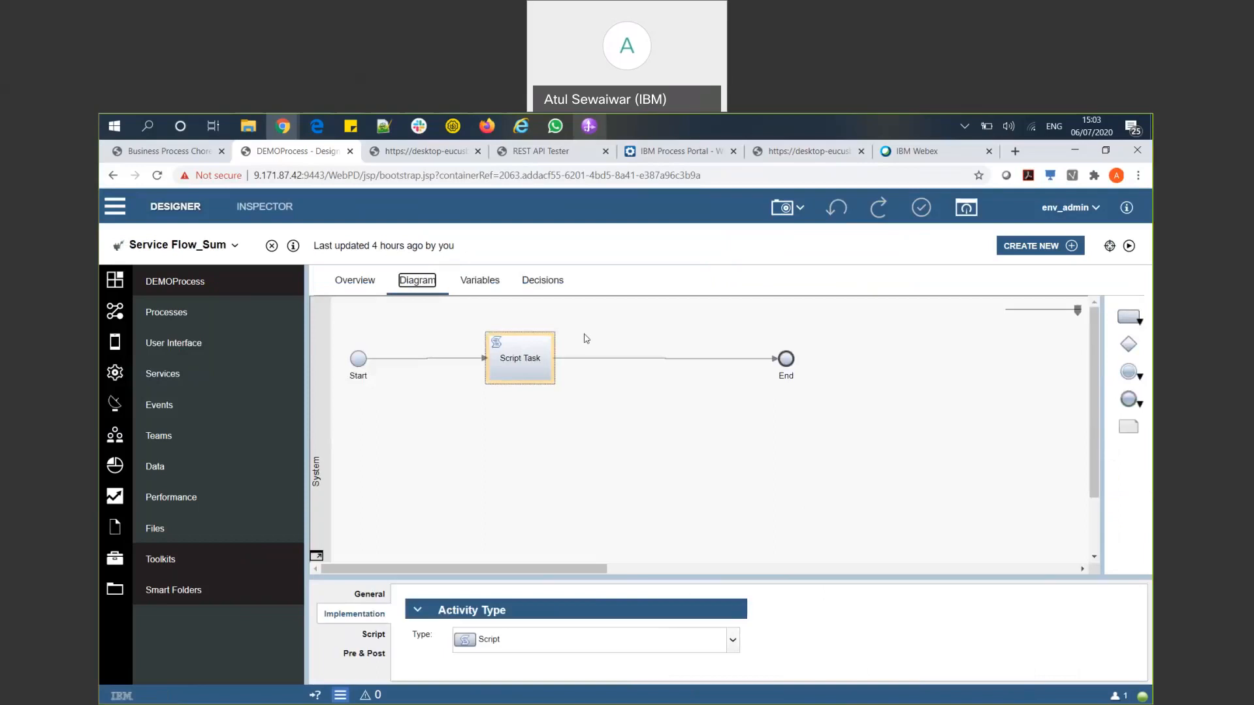
{"action": "double_click", "coordinate": [533, 363]}
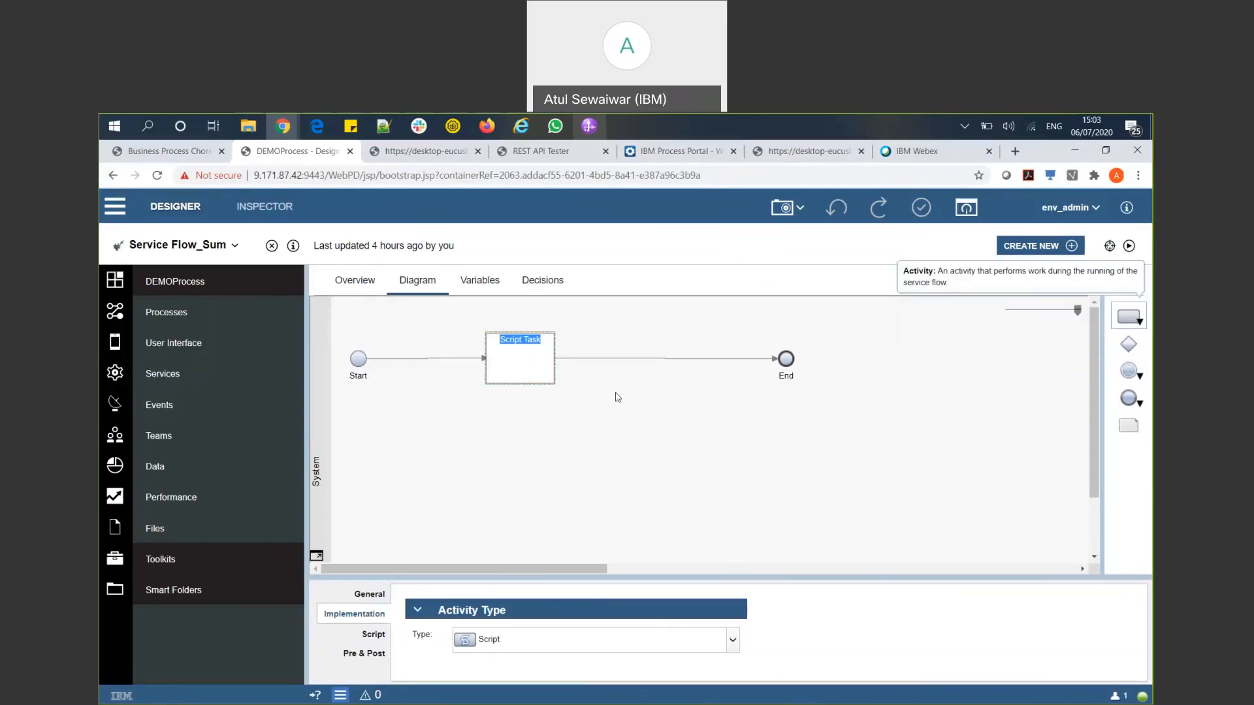
{"action": "left_click", "coordinate": [687, 401]}
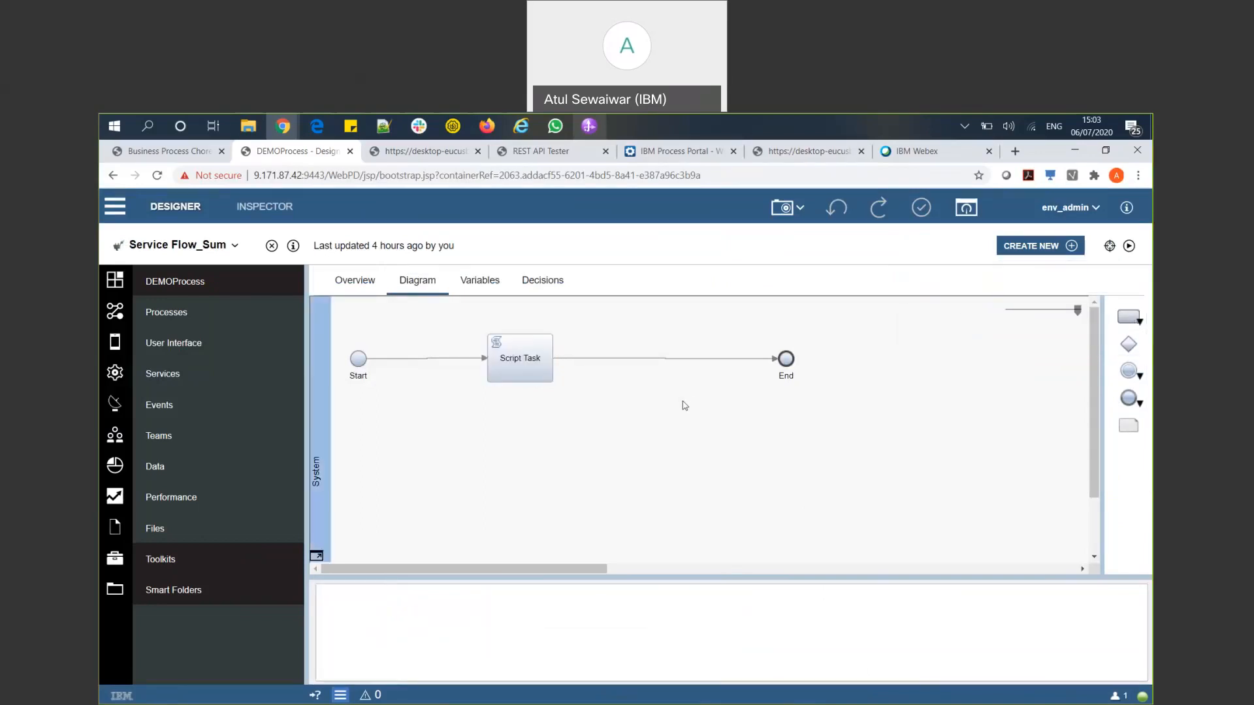
{"action": "left_click", "coordinate": [541, 371]}
{"action": "left_click", "coordinate": [594, 649]}
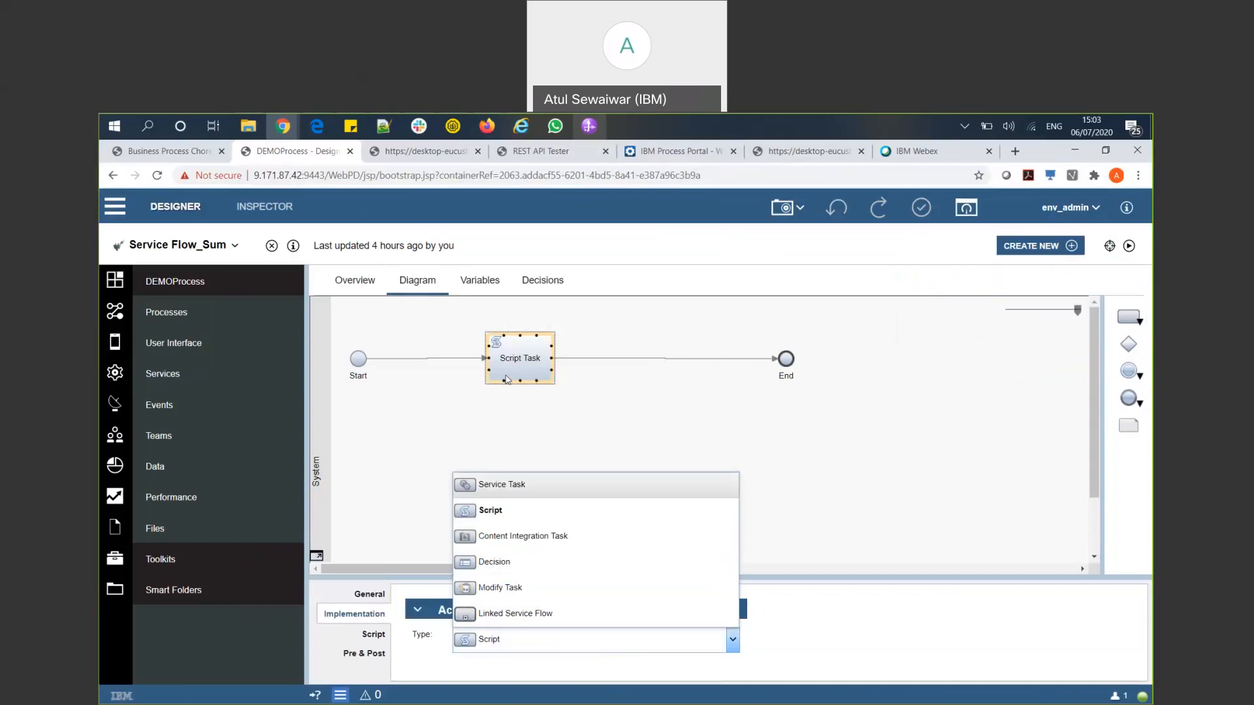
{"action": "left_click", "coordinate": [369, 594]}
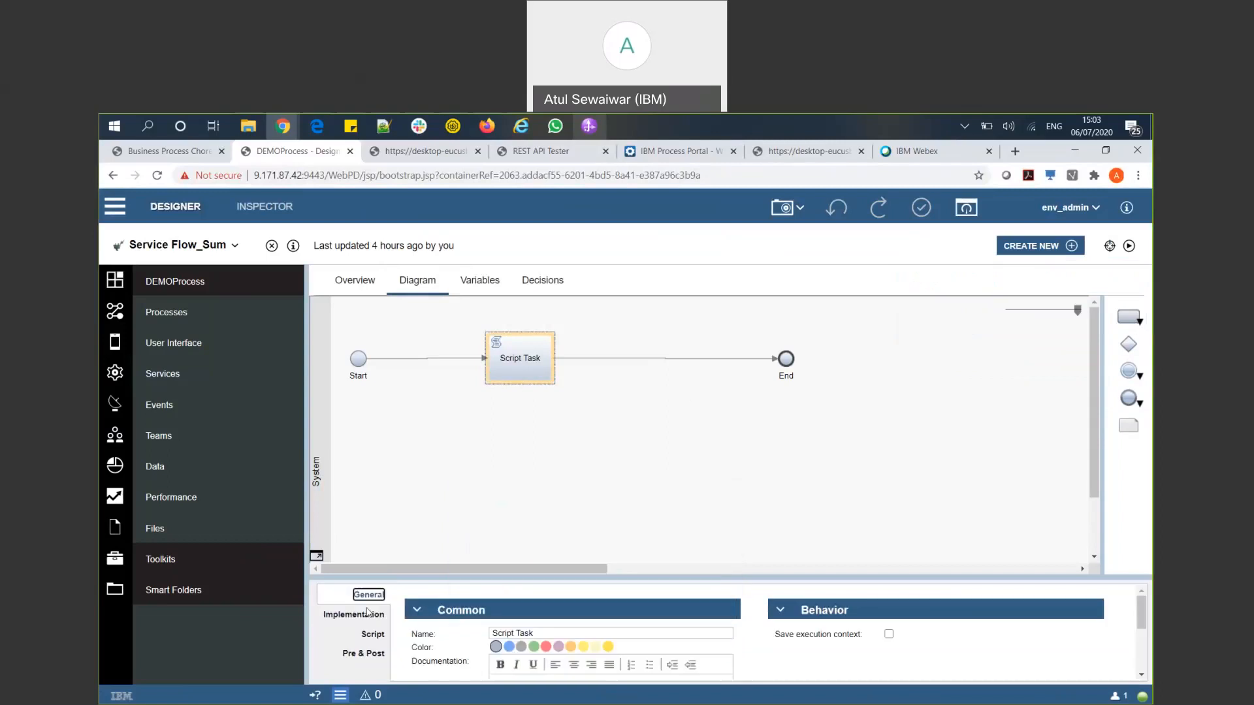
{"action": "left_click", "coordinate": [373, 633]}
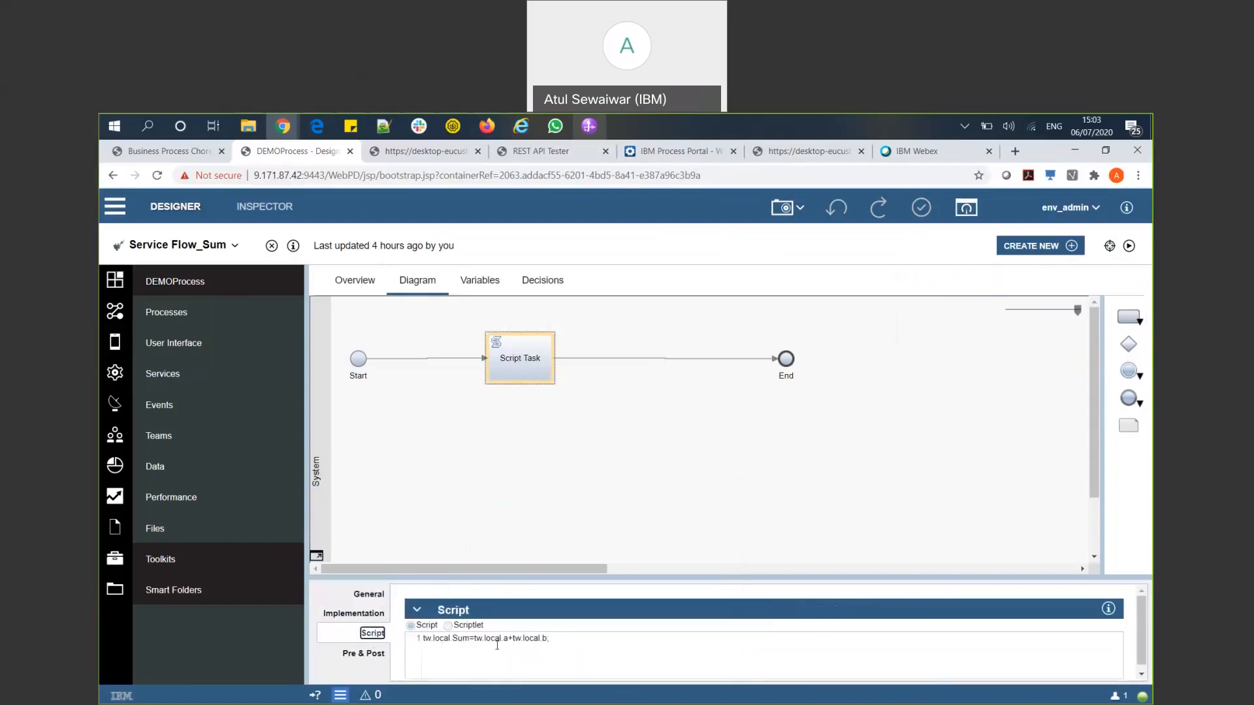
Add an output variable named Difference with the type Integer to Service Flow_Sum
{"action": "left_click", "coordinate": [483, 279]}
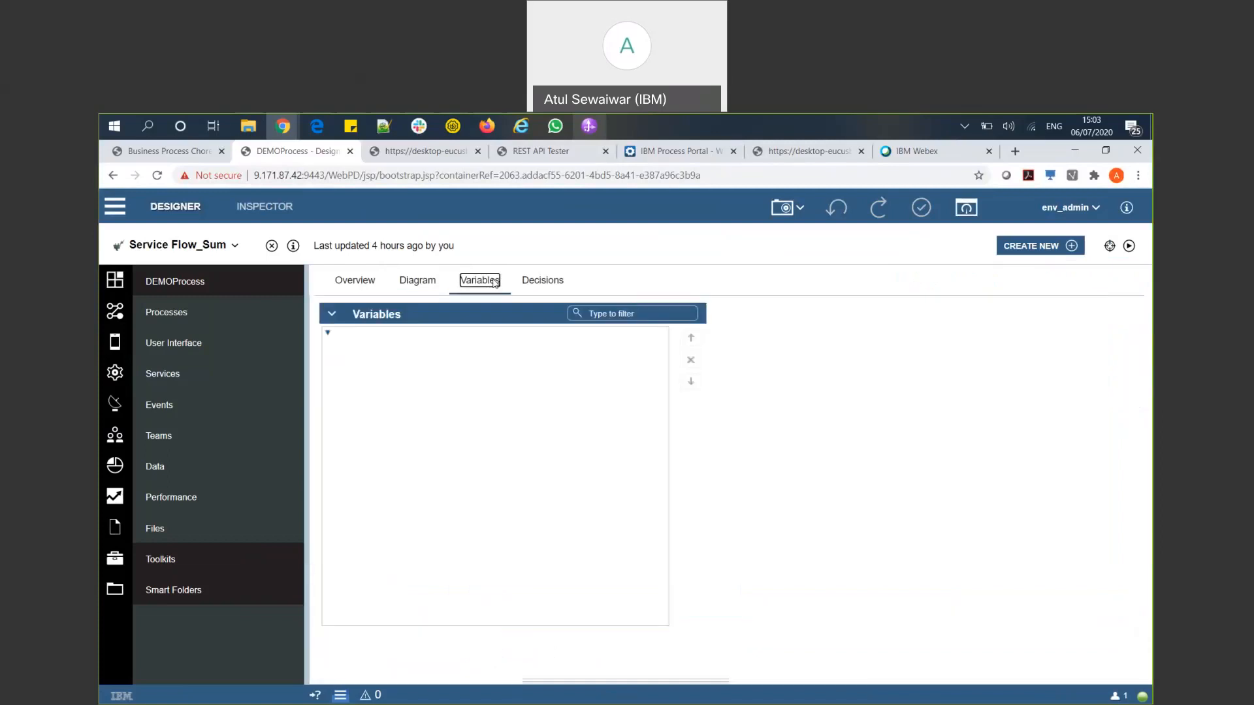
{"action": "left_click", "coordinate": [456, 396]}
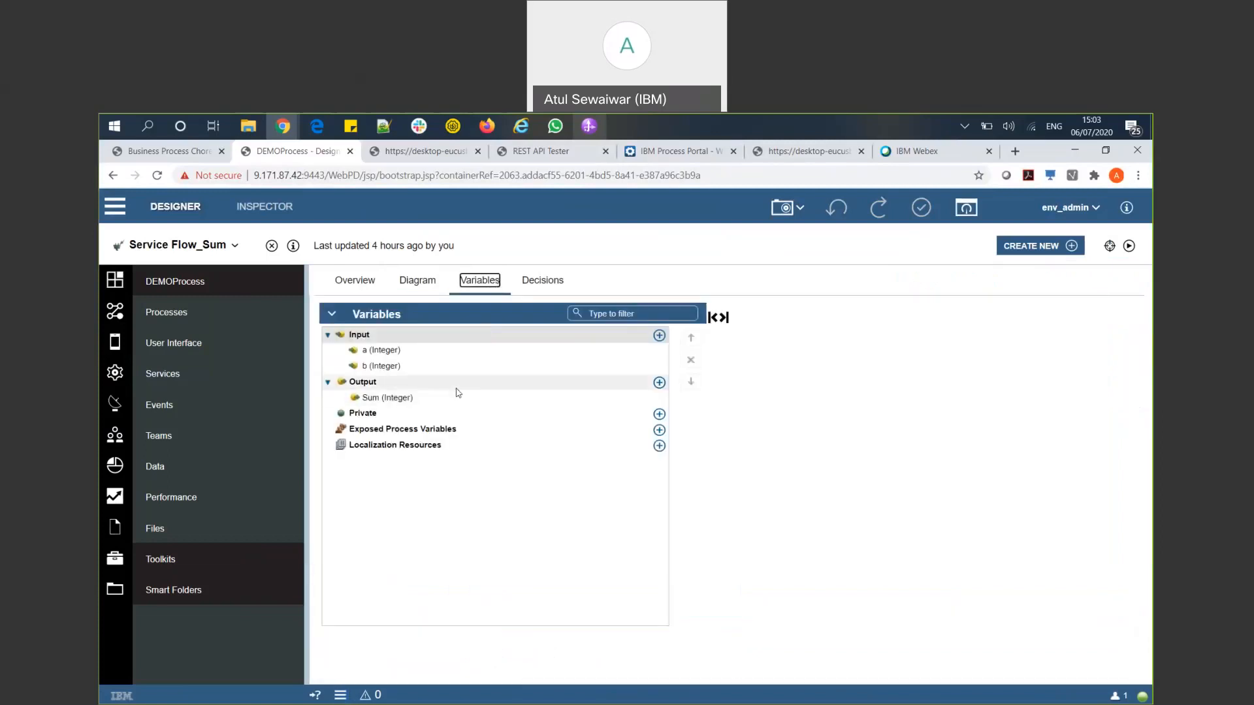
{"action": "left_click", "coordinate": [659, 382]}
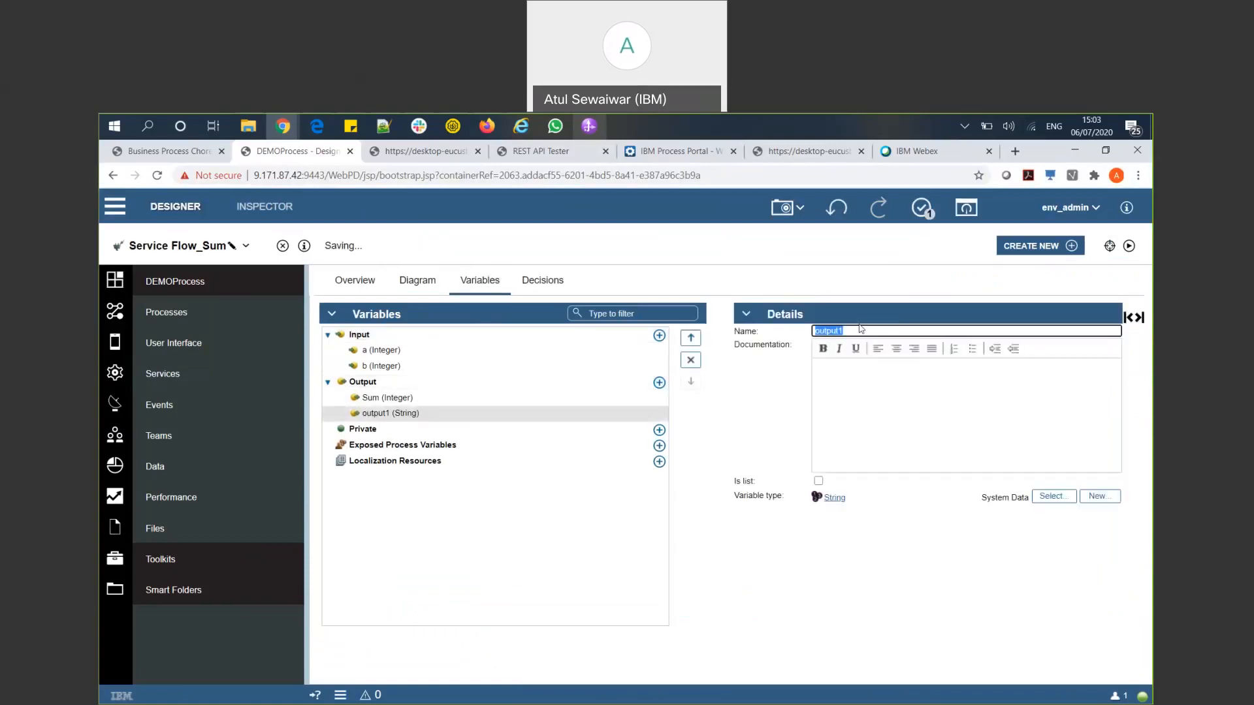
{"action": "type", "text": "Difference"}
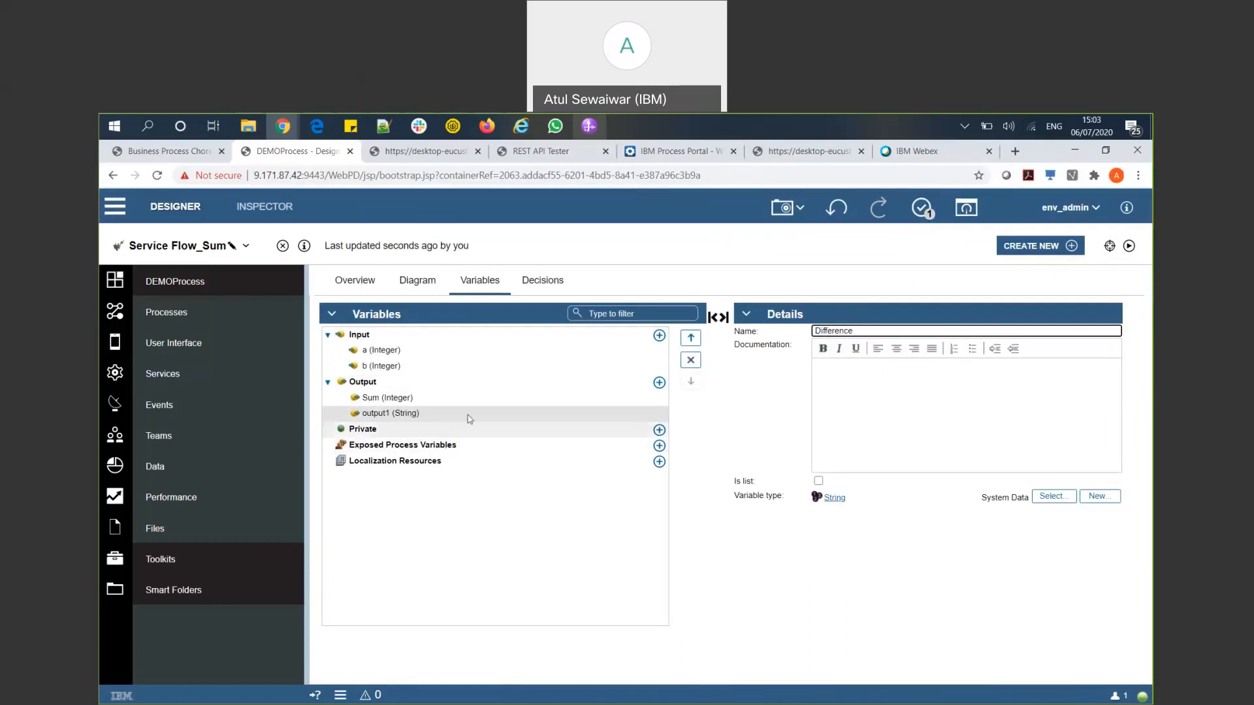
{"action": "left_click", "coordinate": [1073, 497]}
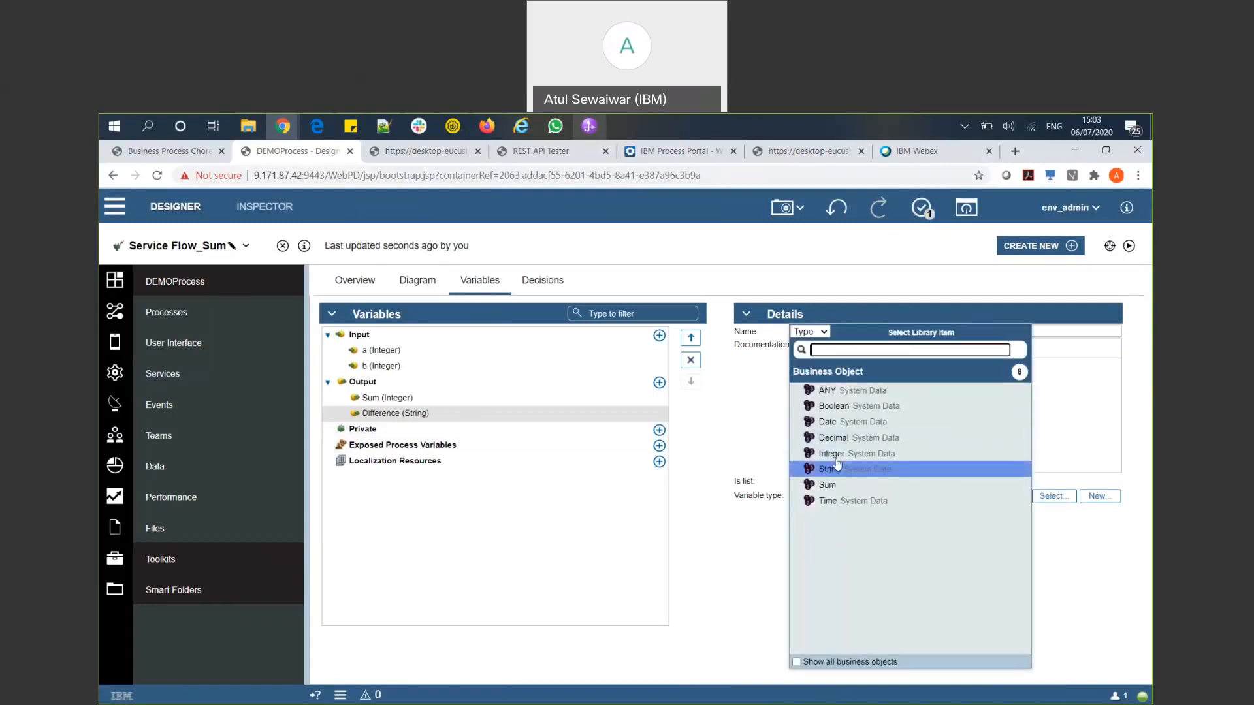
{"action": "left_click", "coordinate": [834, 454]}
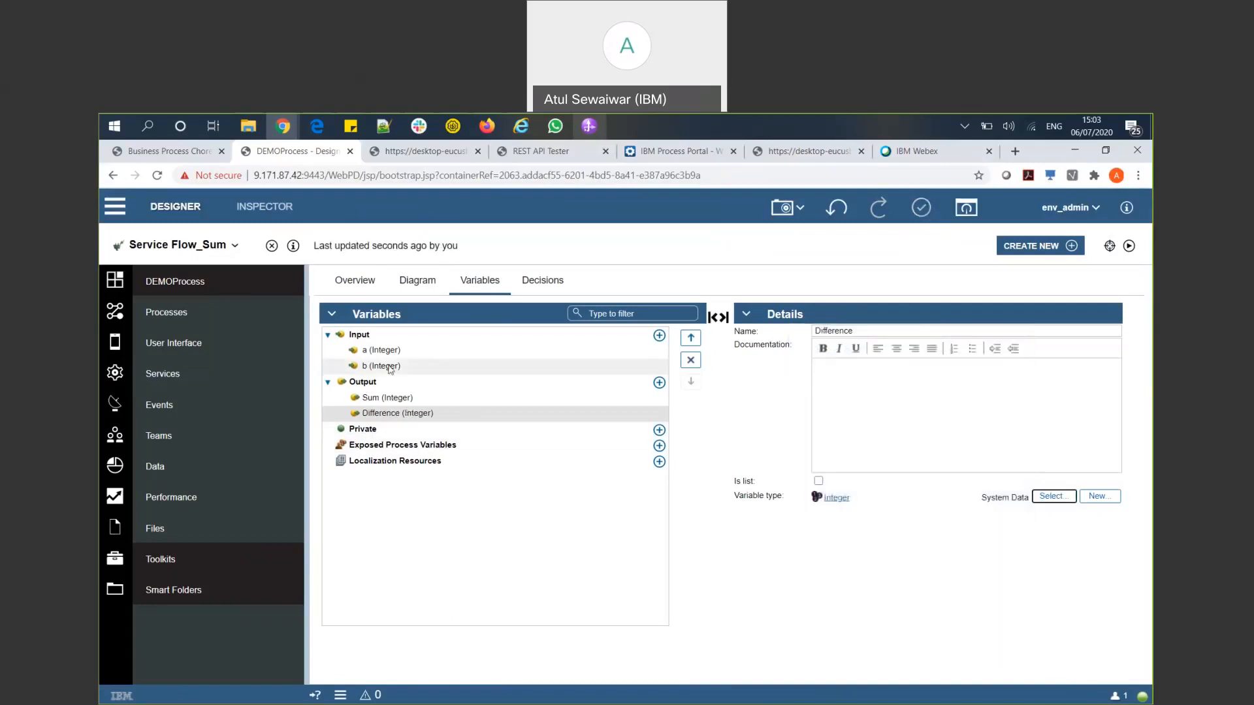
Duplicate the Sum line in the Script Task's script and change its target, giving tw.local.Difference=tw.local.a+tw.local.b;
{"action": "left_click", "coordinate": [416, 280]}
{"action": "left_click", "coordinate": [523, 380]}
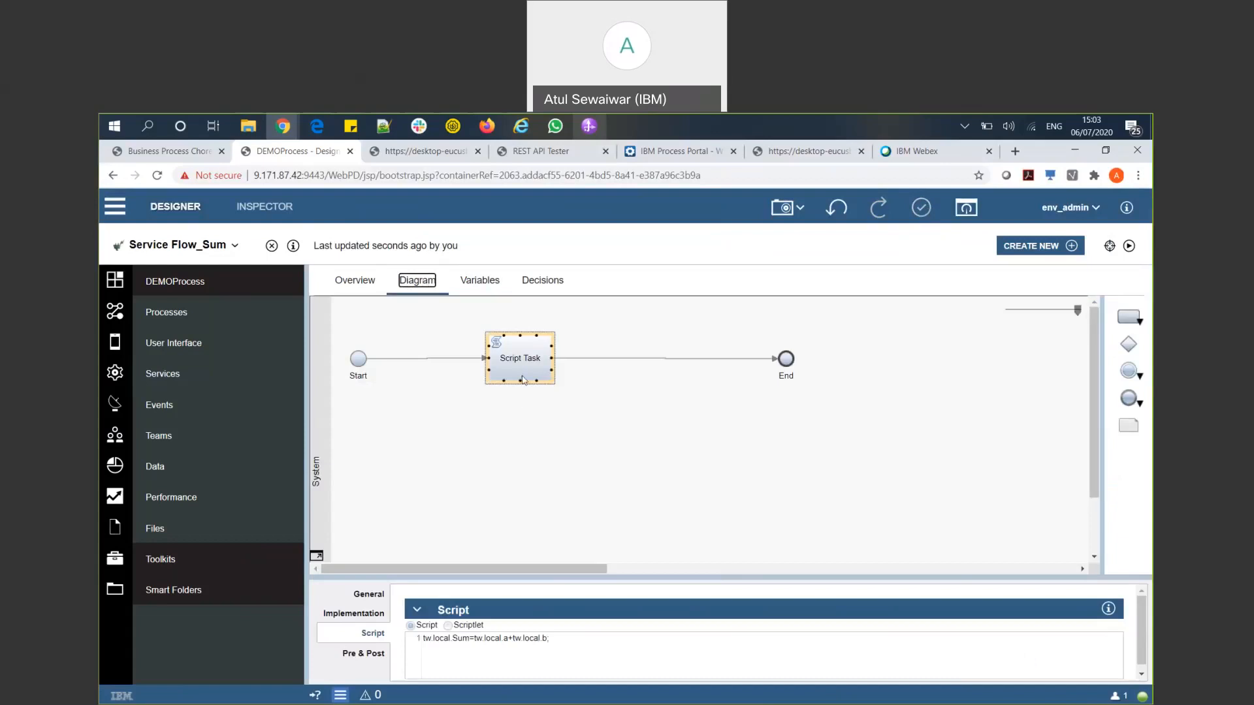
{"action": "left_click", "coordinate": [587, 641]}
{"action": "left_click_drag", "start_coordinate": [587, 641], "coordinate": [322, 641]}
{"action": "key", "text": "ctrl+c"}
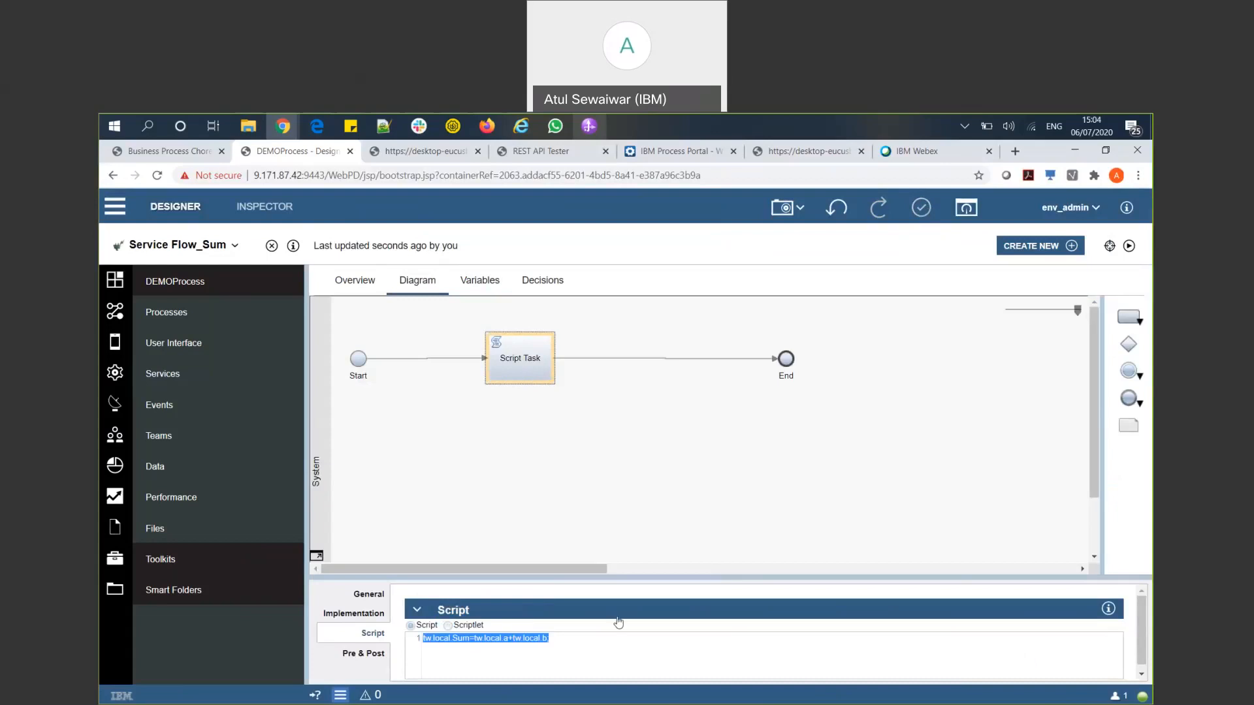
{"action": "key", "text": "Return"}
{"action": "key", "text": "ctrl+v"}
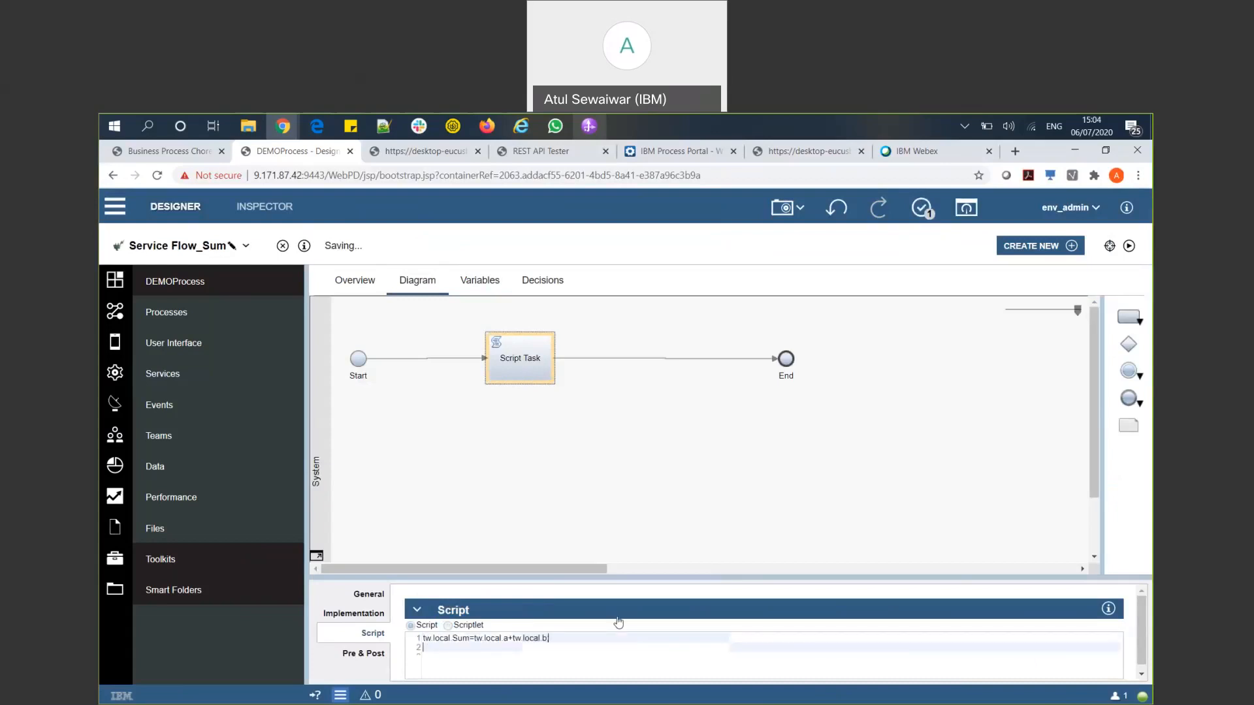
{"action": "type", "text": ";"}
{"action": "double_click", "coordinate": [462, 647]}
{"action": "type", "text": "Differen"}
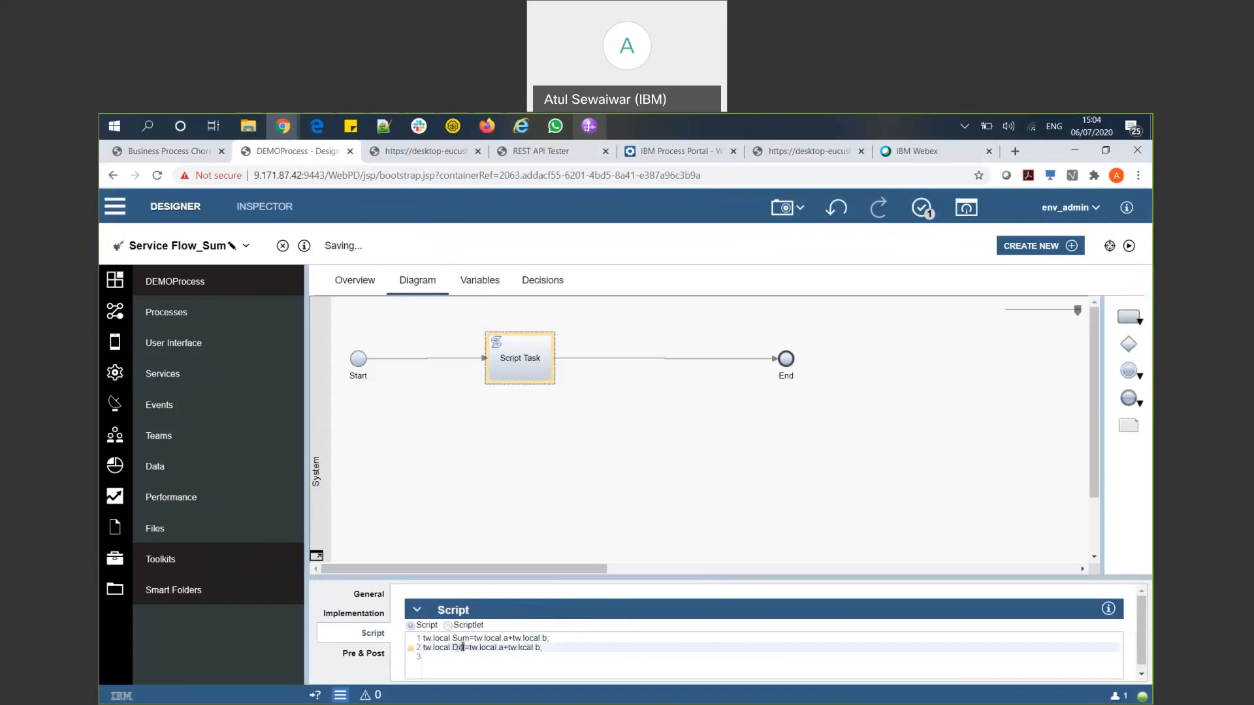
{"action": "type", "text": "ce"}
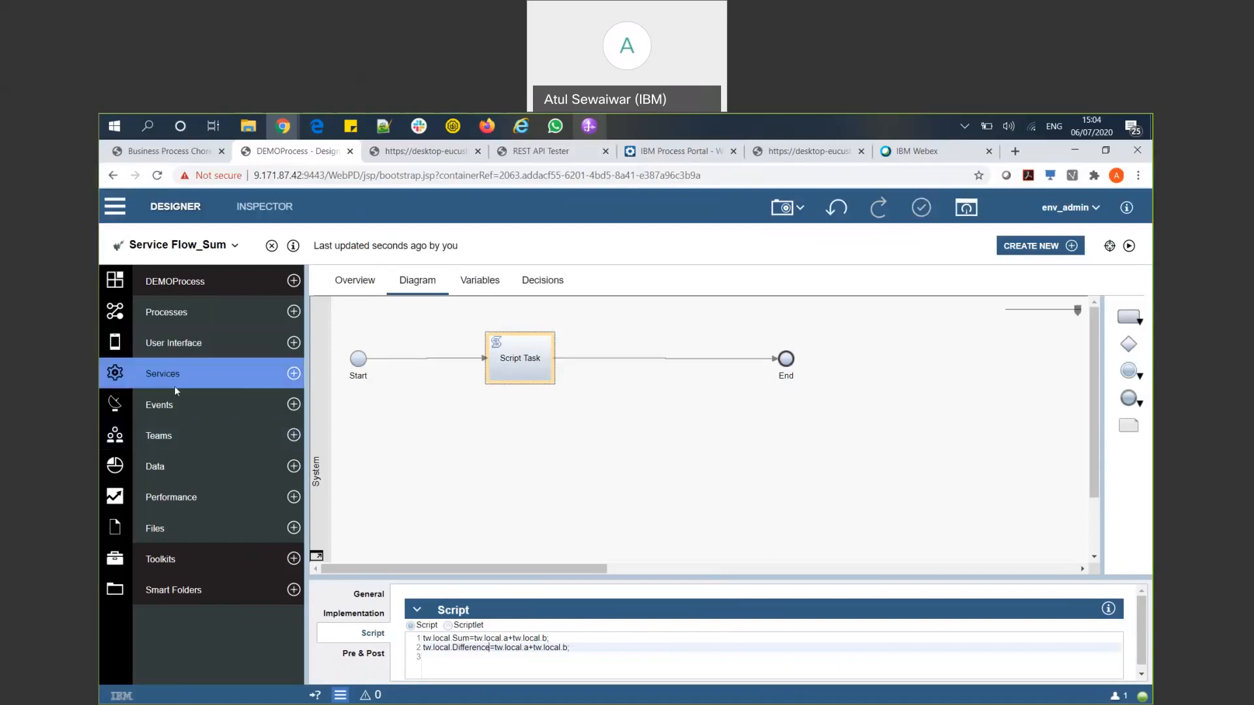
Show the overview of Service Flow_Sum and switch back to the WebService_FS_SUM web service
{"action": "left_click", "coordinate": [354, 280]}
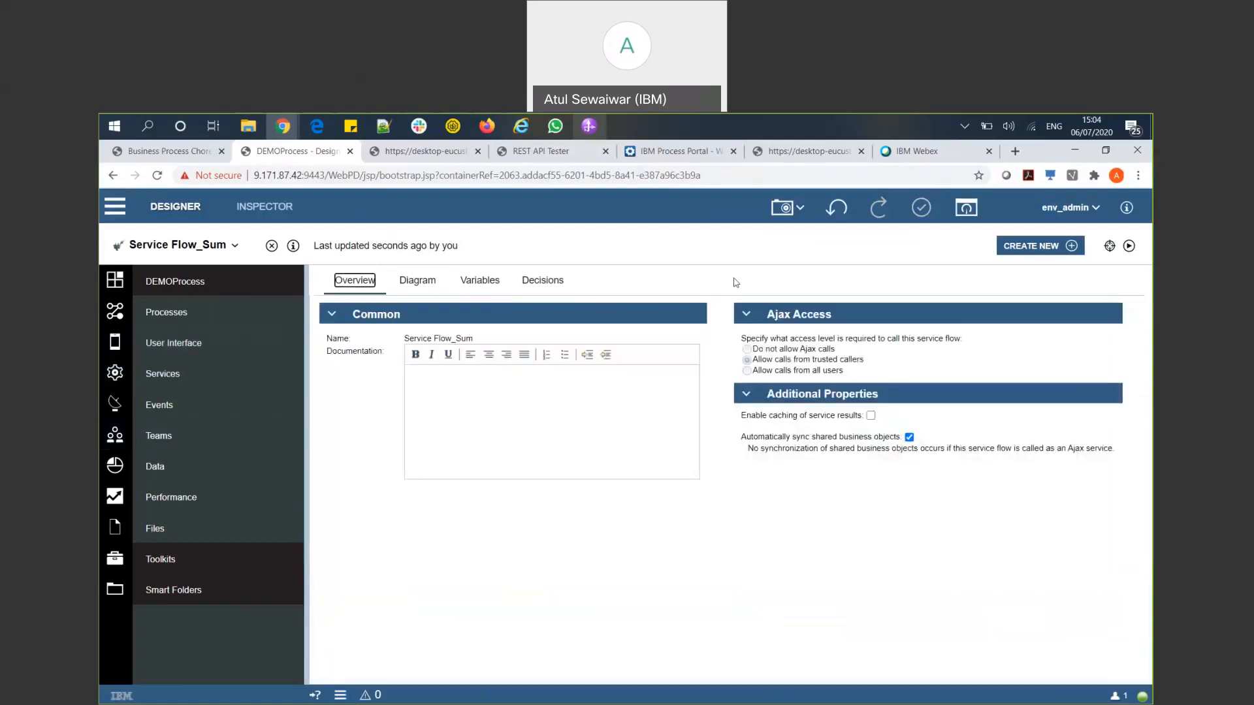
{"action": "left_click", "coordinate": [175, 246]}
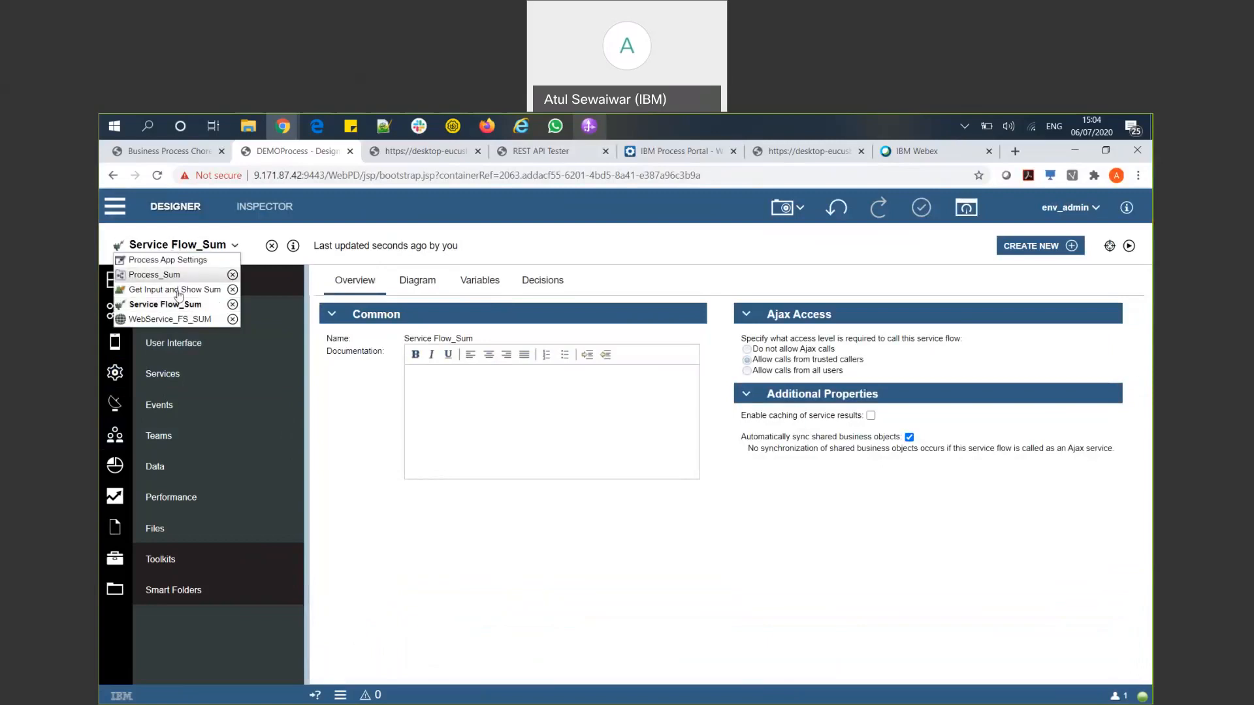
{"action": "left_click", "coordinate": [188, 320]}
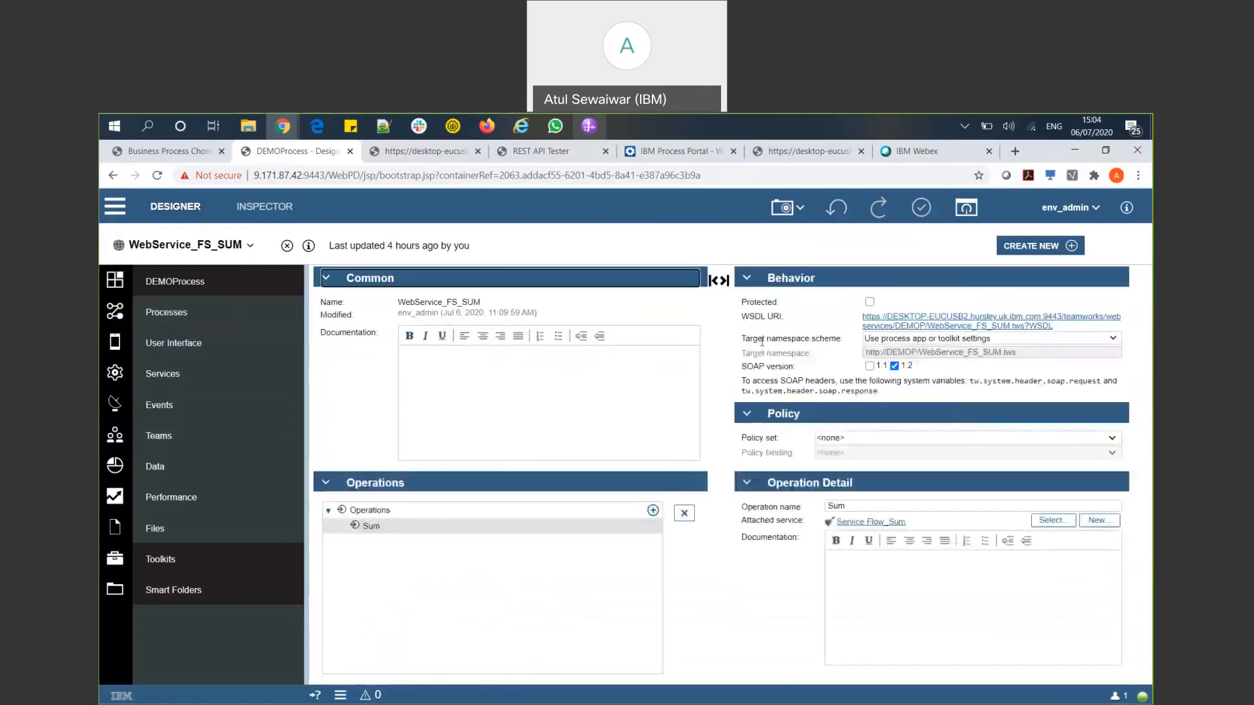
Open the WSDL of WebService_FS_SUM, then switch to SoapUI and resend the Sum operation's Request 1
{"action": "left_click", "coordinate": [937, 326]}
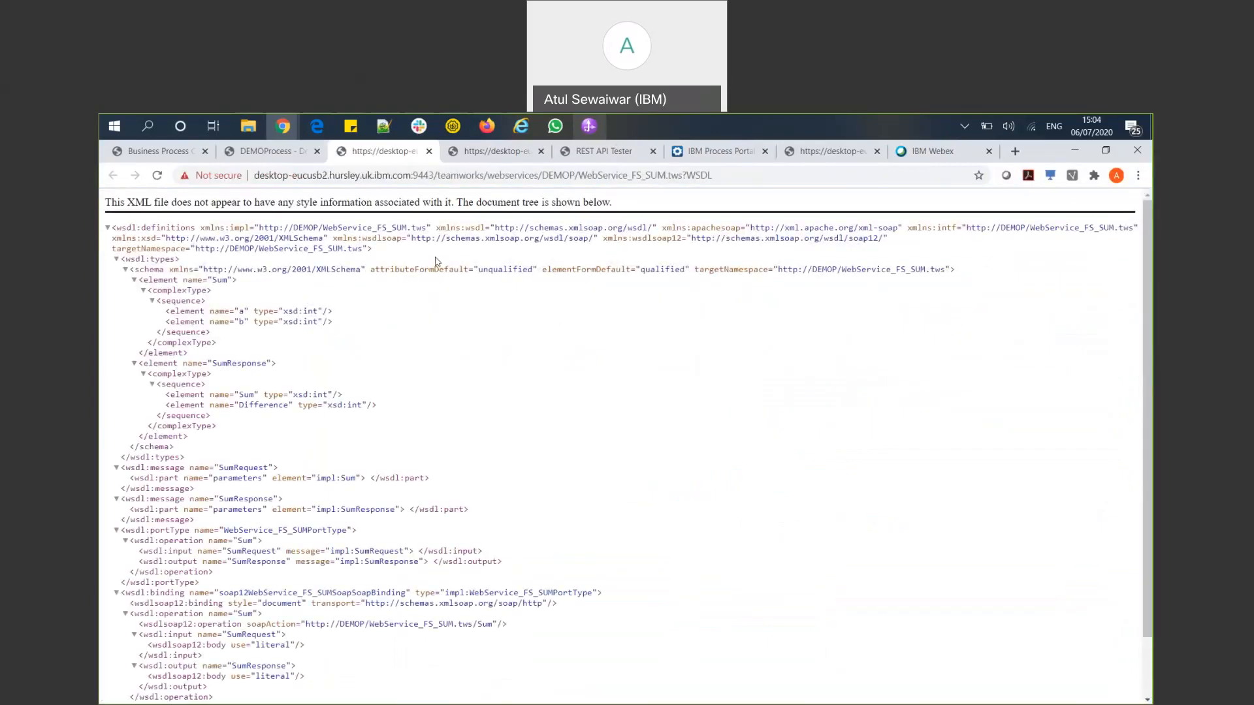
{"action": "left_click", "coordinate": [731, 177]}
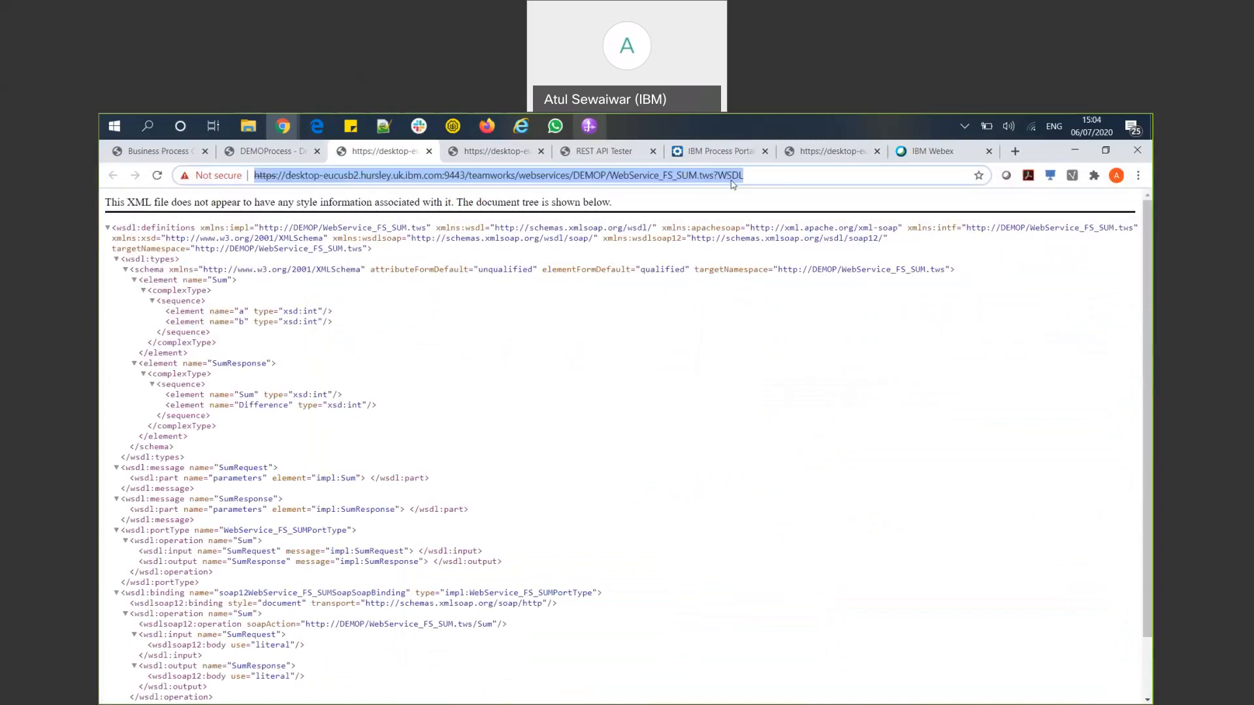
{"action": "left_click", "coordinate": [453, 124]}
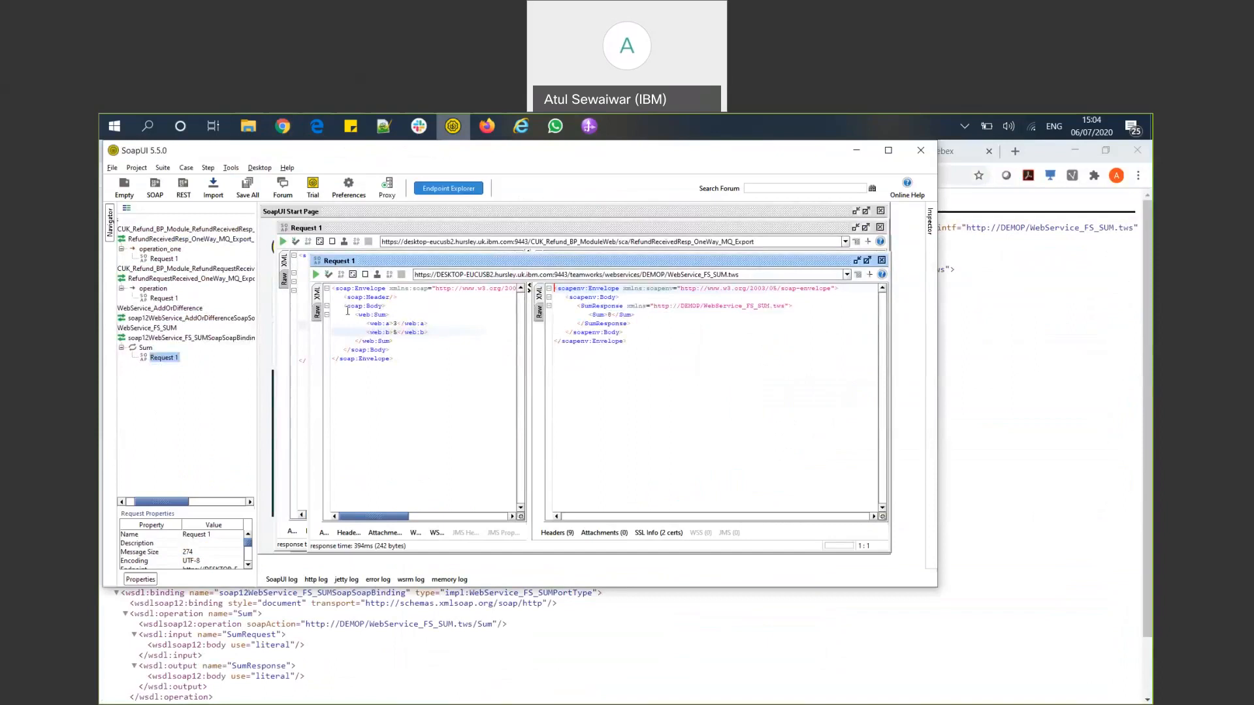
{"action": "left_click", "coordinate": [315, 275]}
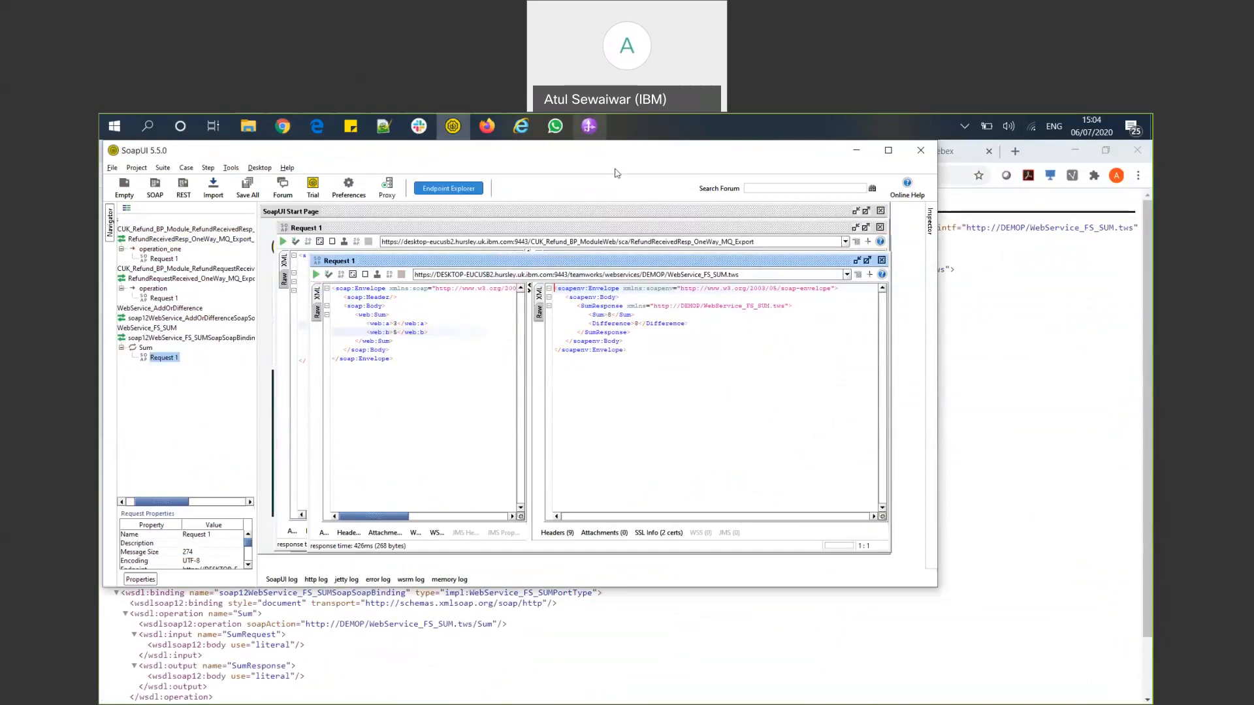
Switch back to the DEMOProcess designer in Chrome and open the diagram of Service Flow_Sum
{"action": "left_click", "coordinate": [307, 121]}
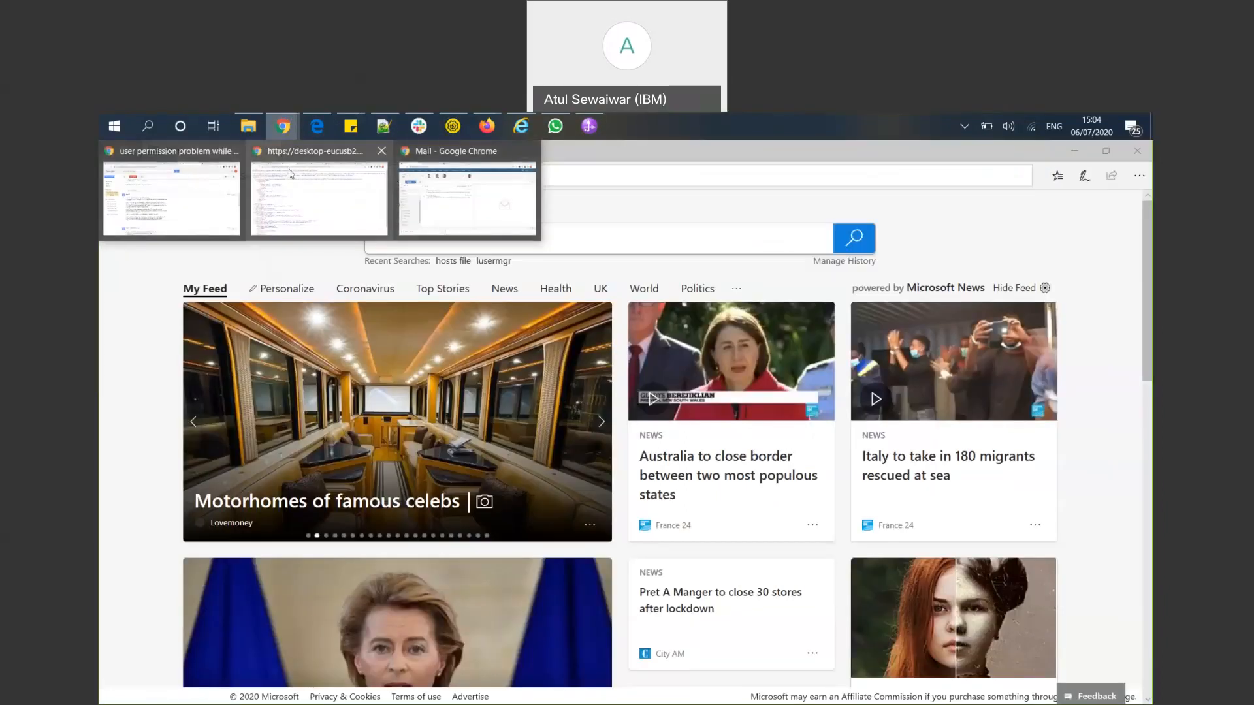
{"action": "left_click", "coordinate": [459, 193]}
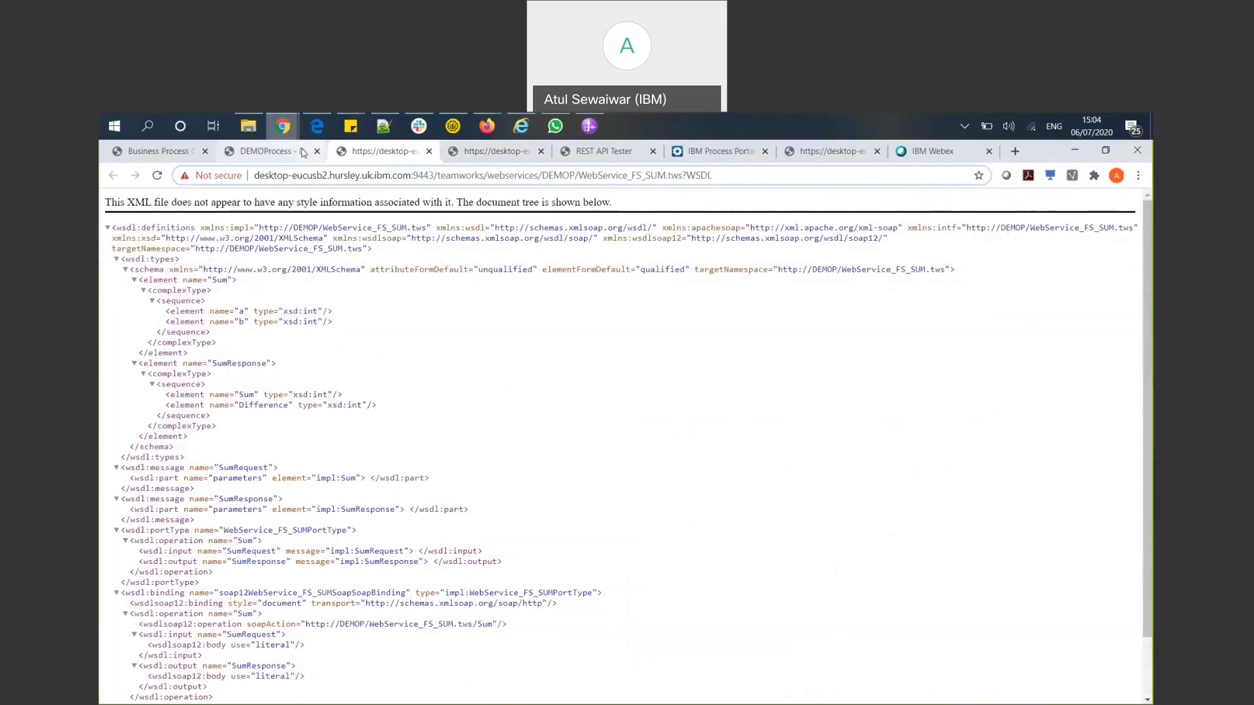
{"action": "left_click", "coordinate": [268, 151]}
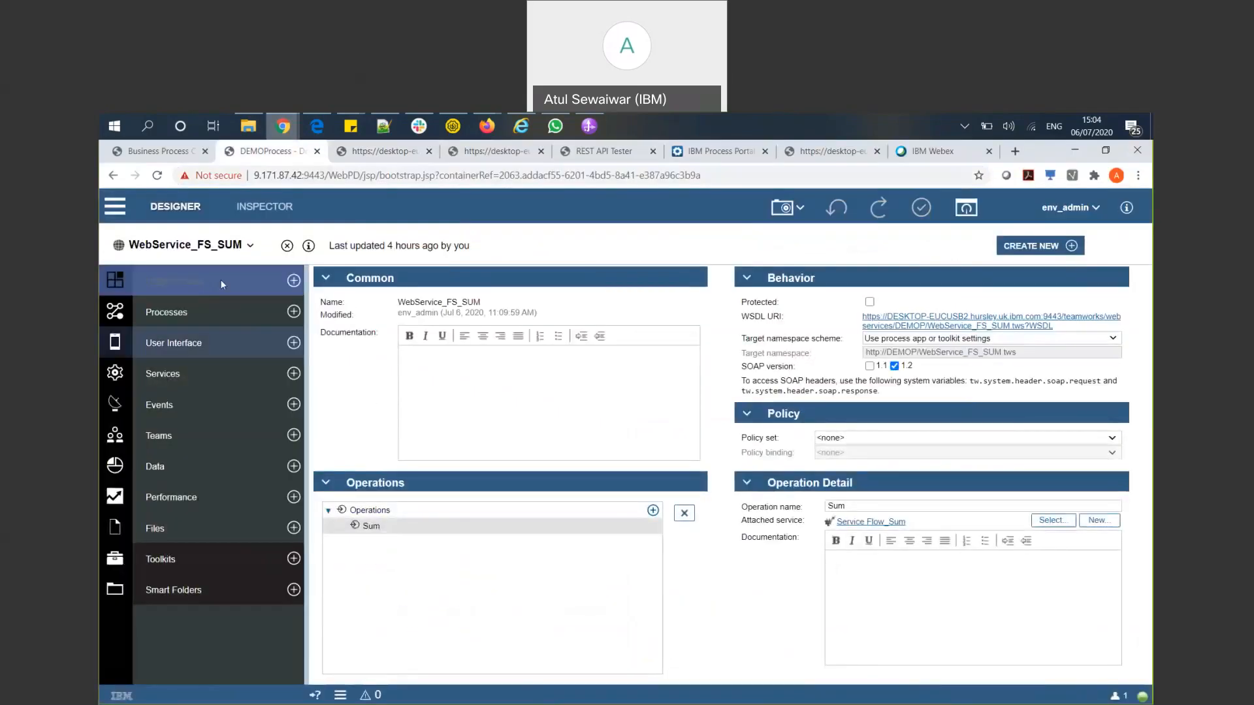
{"action": "left_click", "coordinate": [236, 252]}
{"action": "left_click", "coordinate": [210, 302]}
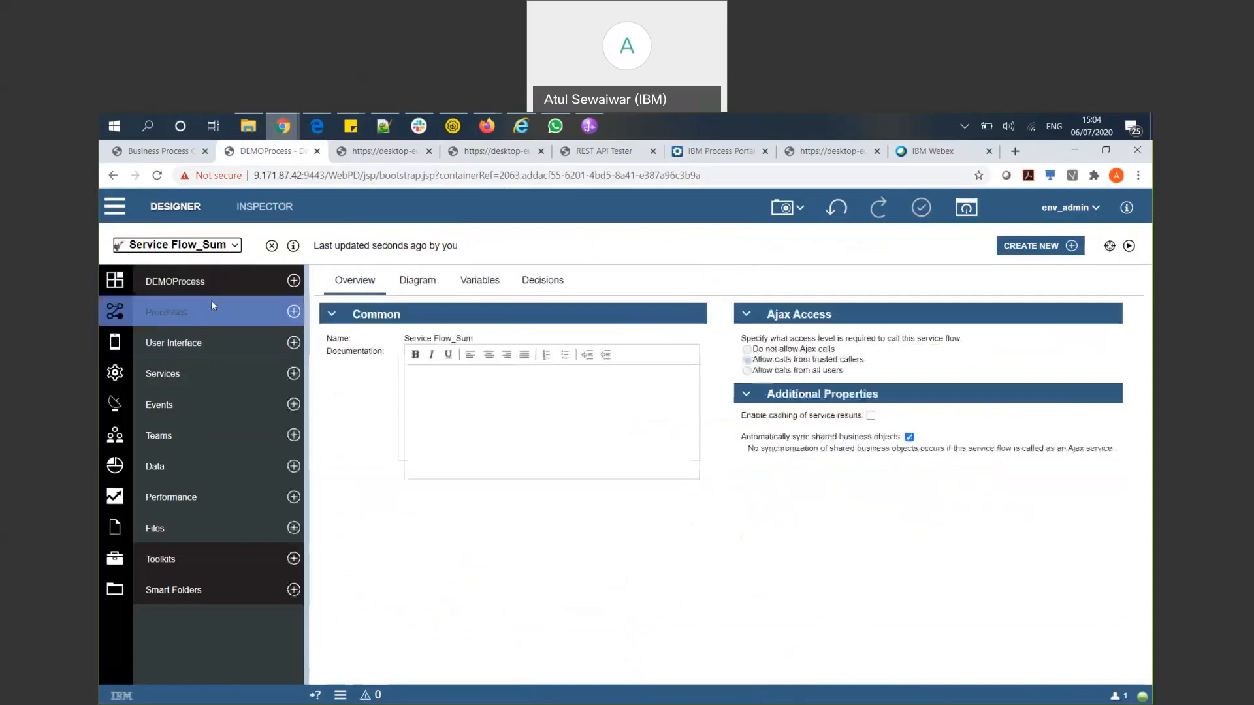
{"action": "left_click", "coordinate": [418, 281]}
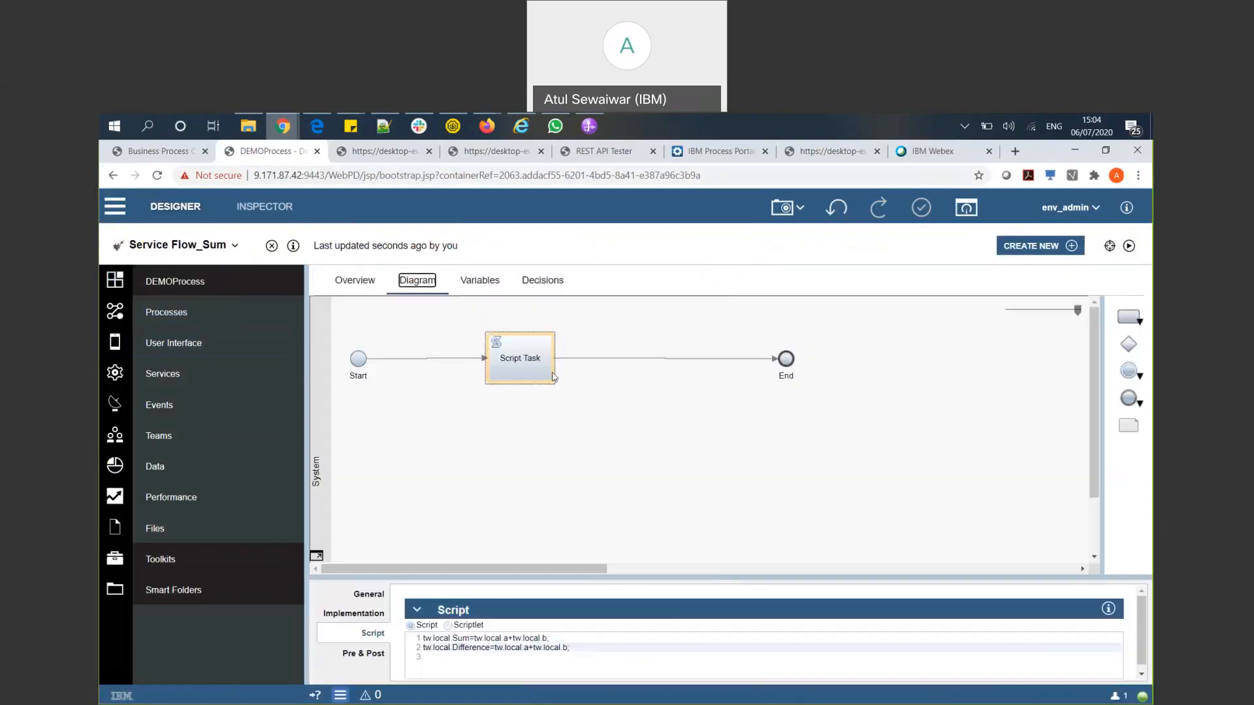
Correct the Difference line in the Script Task's script to tw.local.Difference=tw.local.a-tw.local.b;
{"action": "left_click", "coordinate": [530, 646]}
{"action": "key", "text": "BackSpace"}
{"action": "key", "text": "Delete"}
{"action": "type", "text": "-t"}
Switch to SoapUI, run the Sum request against the corrected service flow and return to the DEMOProcess designer
{"action": "mouse_move", "coordinate": [487, 126]}
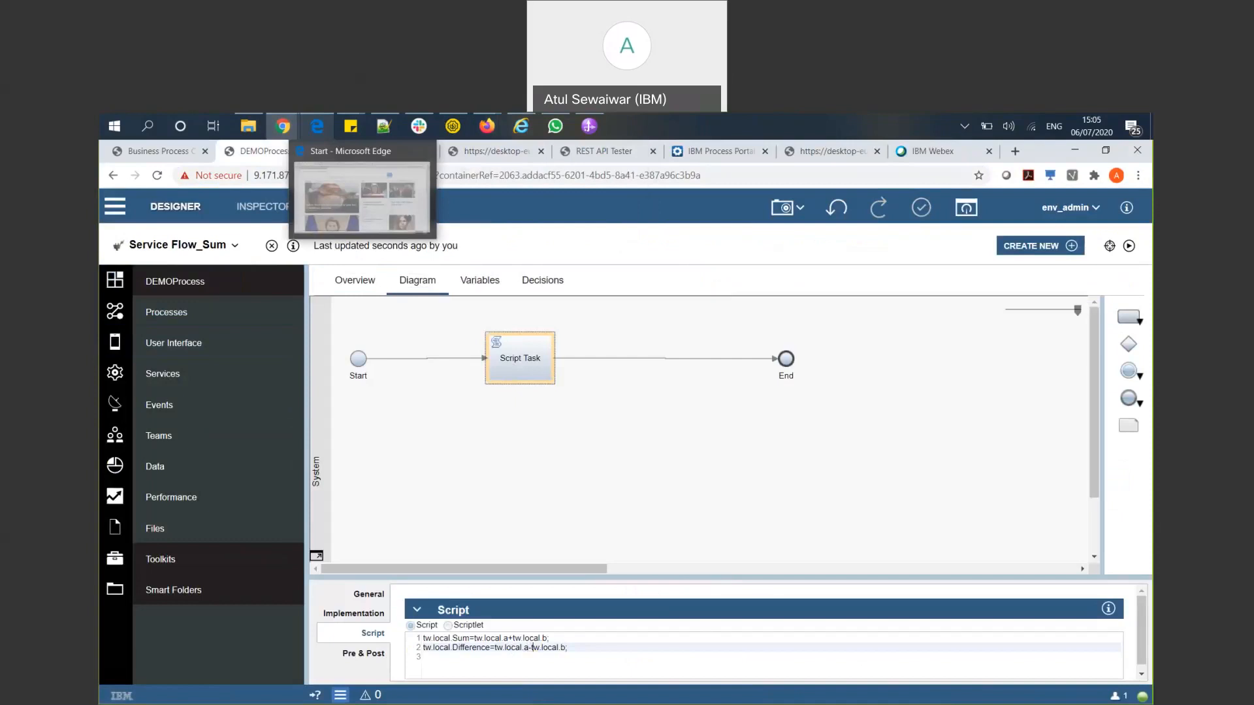
{"action": "left_click", "coordinate": [453, 125]}
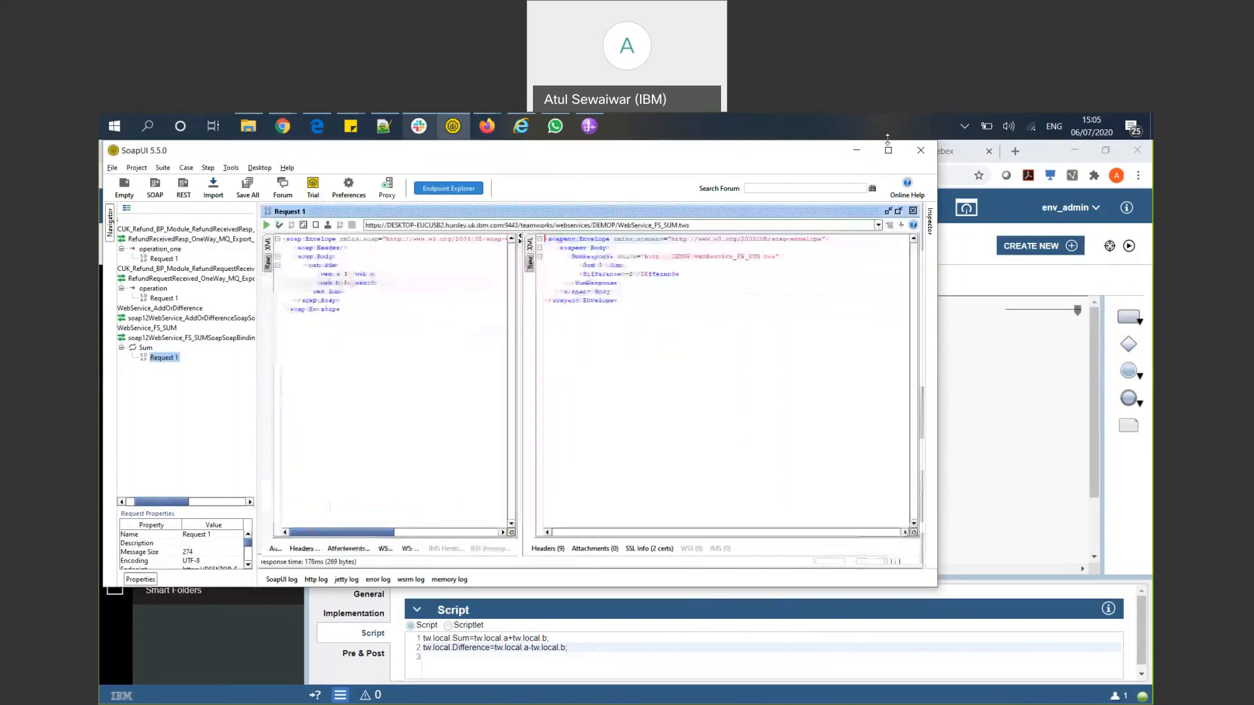
{"action": "left_click", "coordinate": [858, 152]}
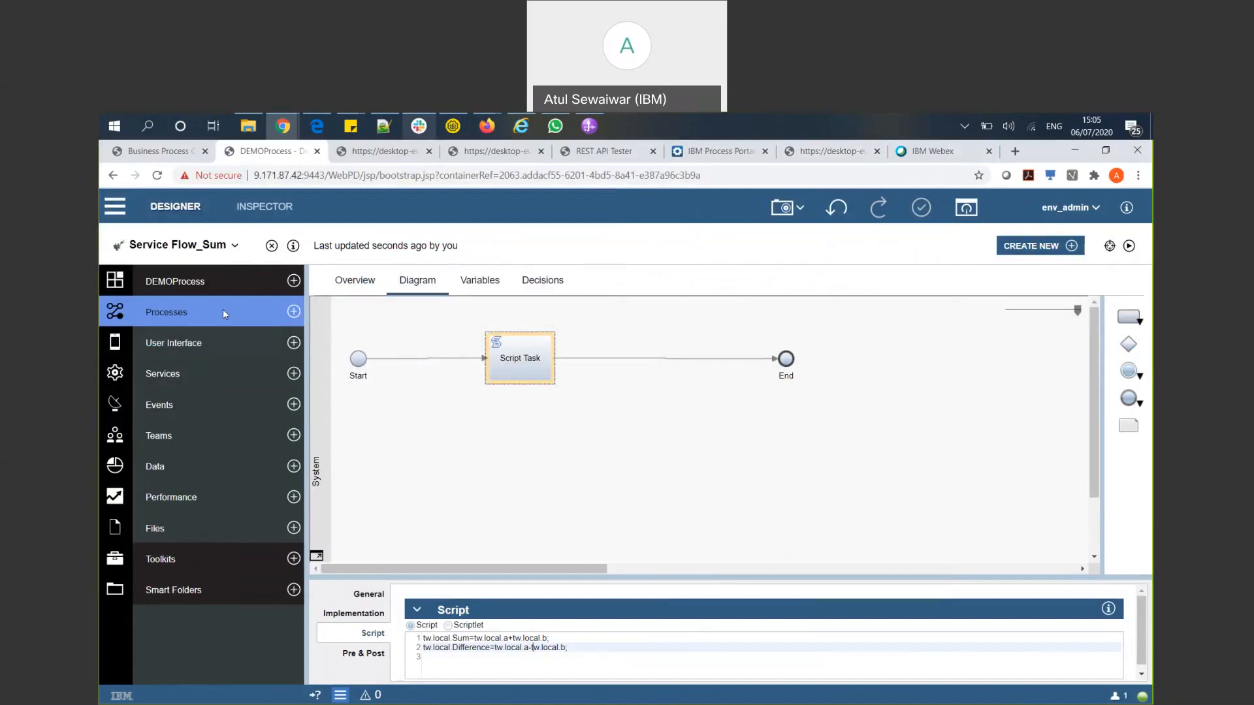
Show the list of services in DEMOProcess and go back to the Service Flow_Sum diagram
{"action": "left_click", "coordinate": [298, 312]}
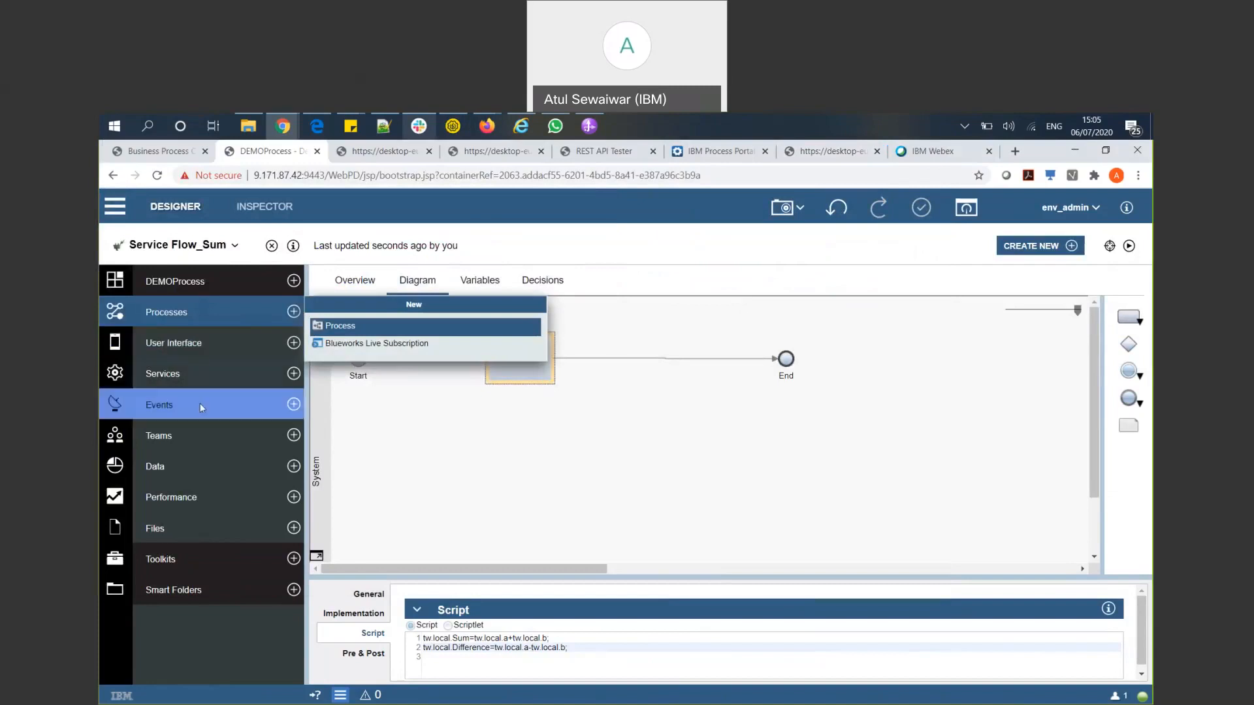
{"action": "left_click", "coordinate": [248, 373]}
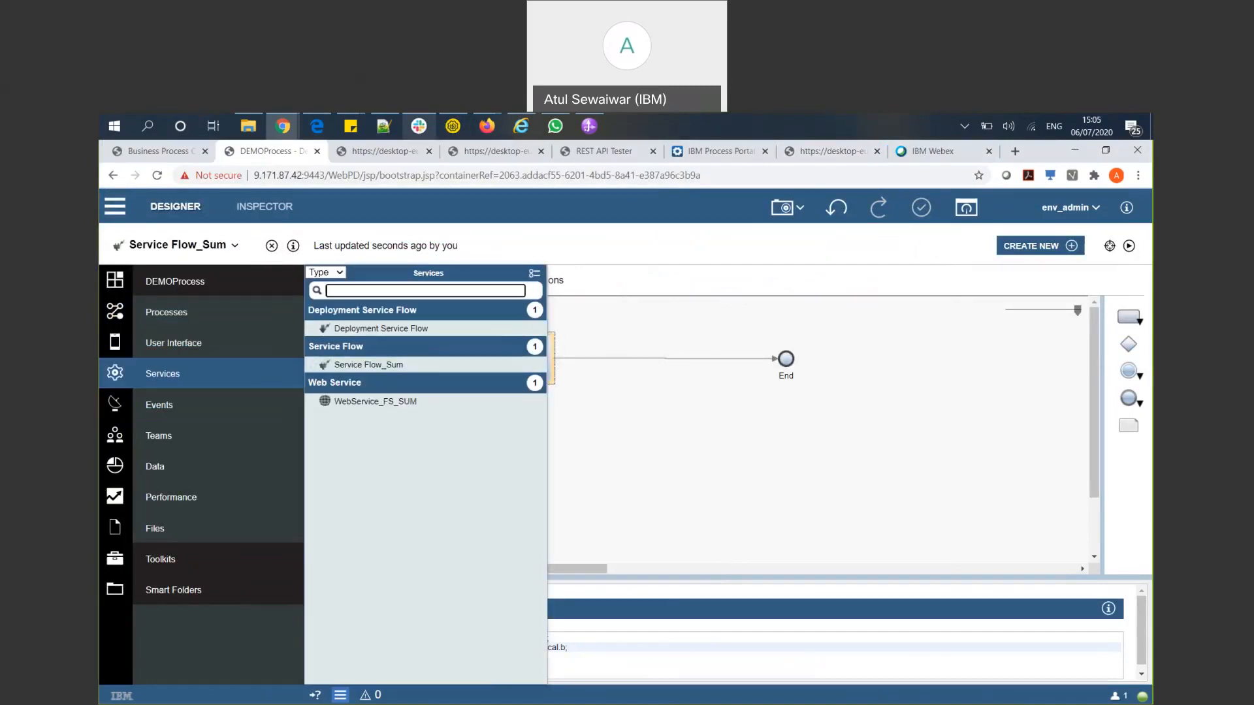
{"action": "left_click", "coordinate": [655, 507]}
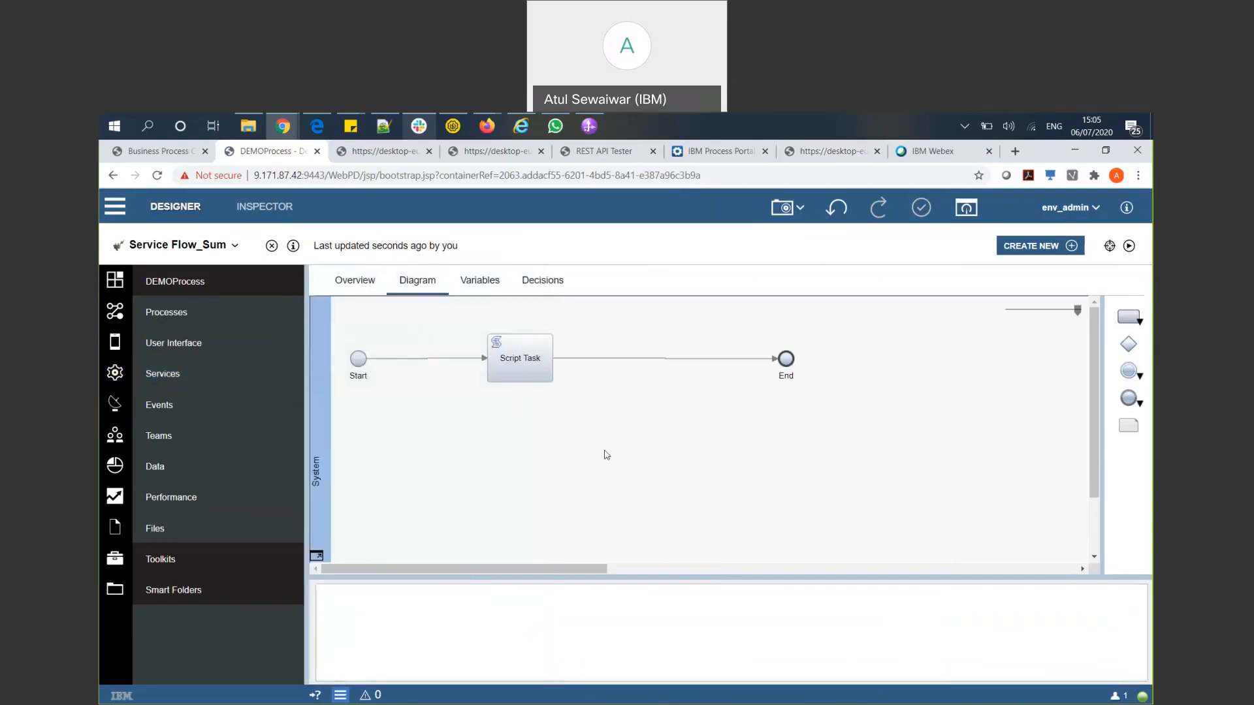